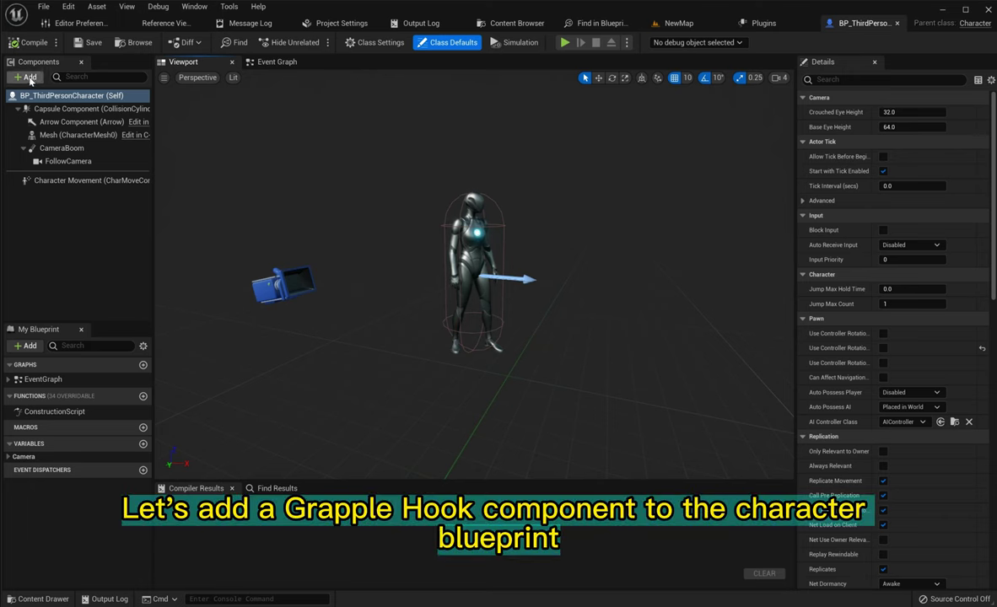
- Add TNT_GrappleHookComponent to BP_ThirdPersonCharacter, compile, and show NewMap's Content Drawer
click(30, 78)
text(tnt grap)
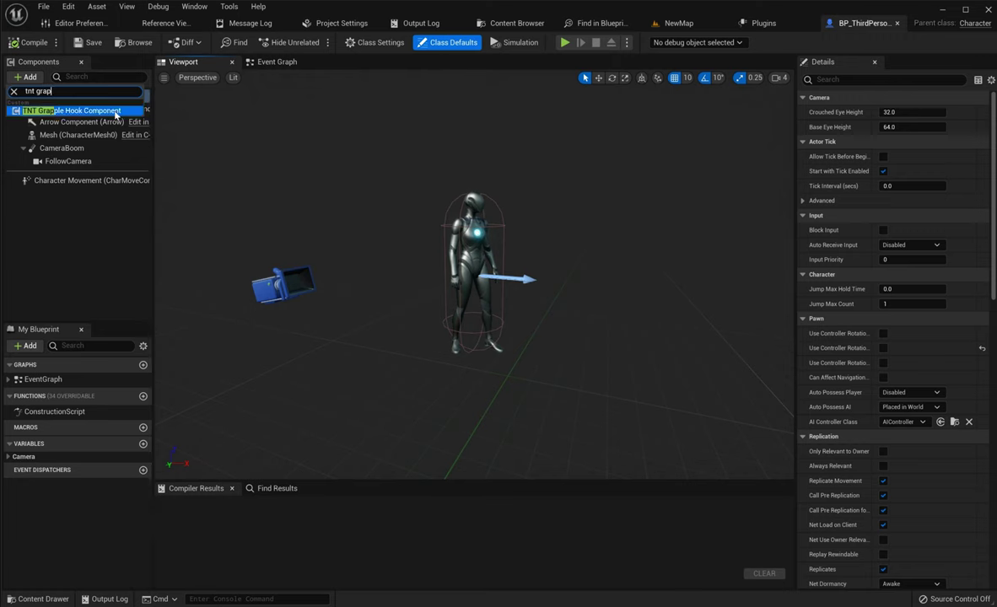
click(80, 104)
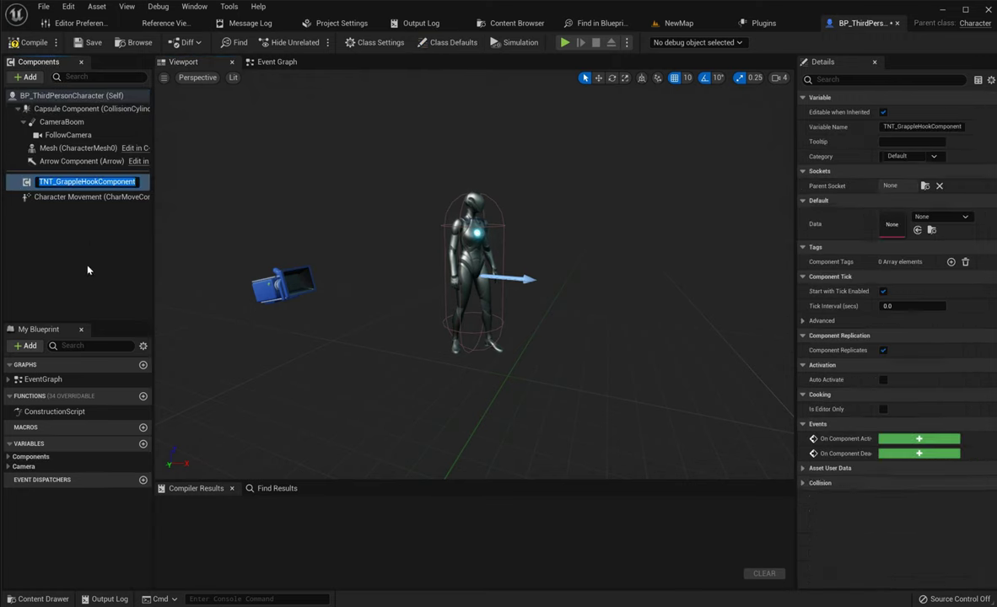
key(Return)
click(33, 42)
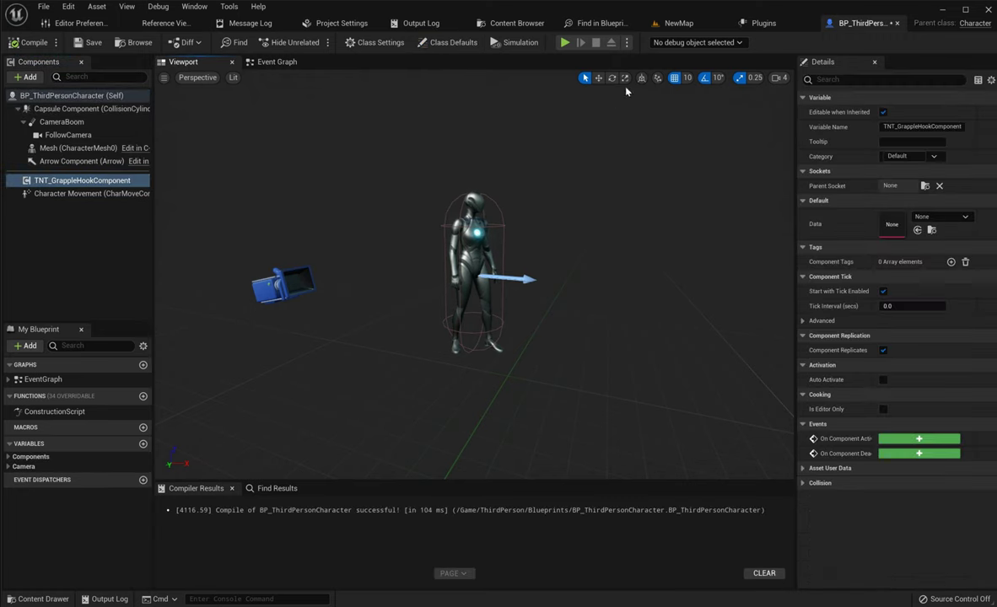
click(677, 25)
key(ctrl+space)
- Create a Data Asset of class TNT_GrappingHook_PDA in folder 111
right_click(372, 503)
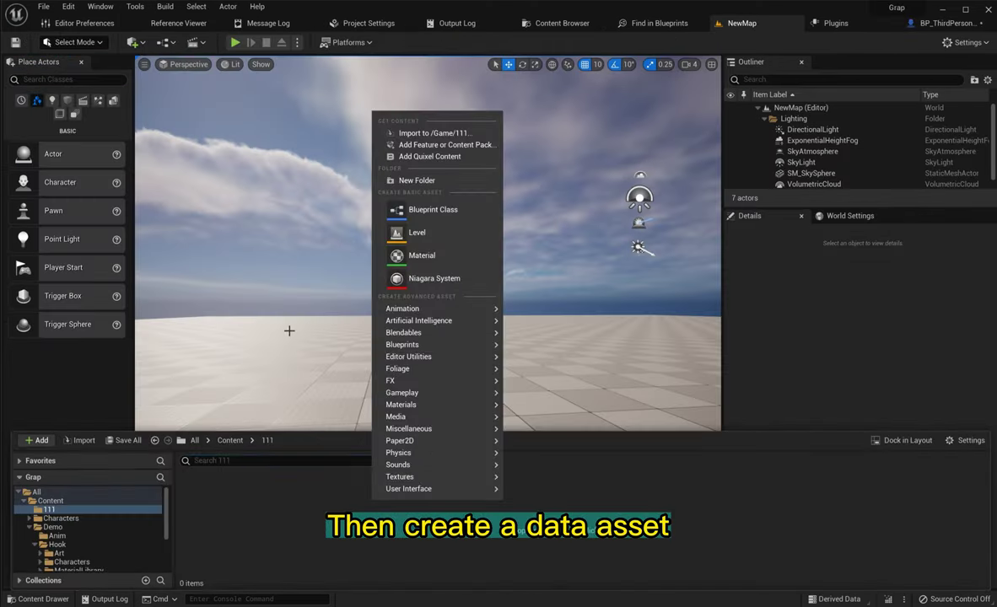
mouse_move(418, 429)
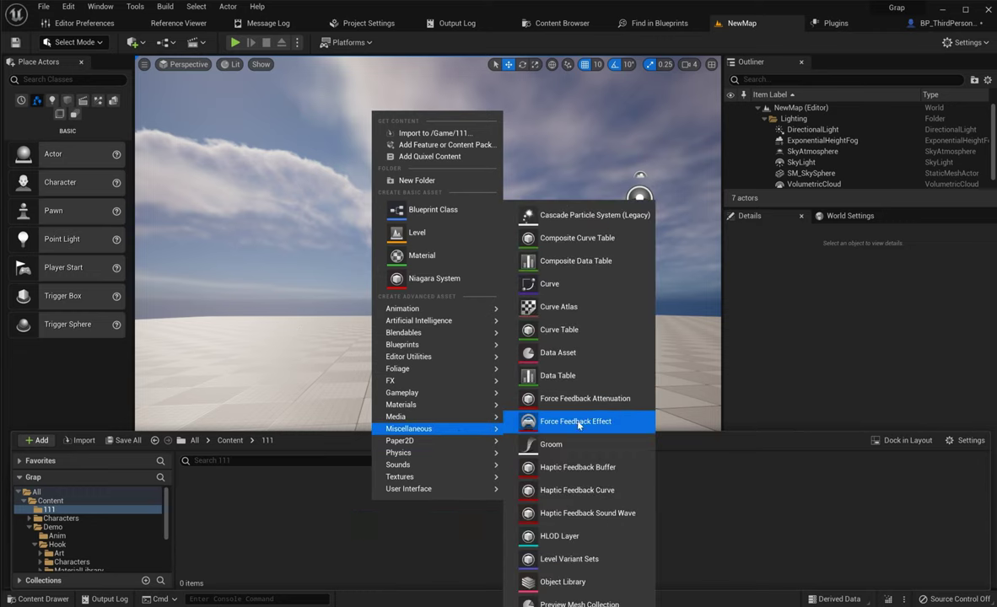
click(584, 359)
text(tr)
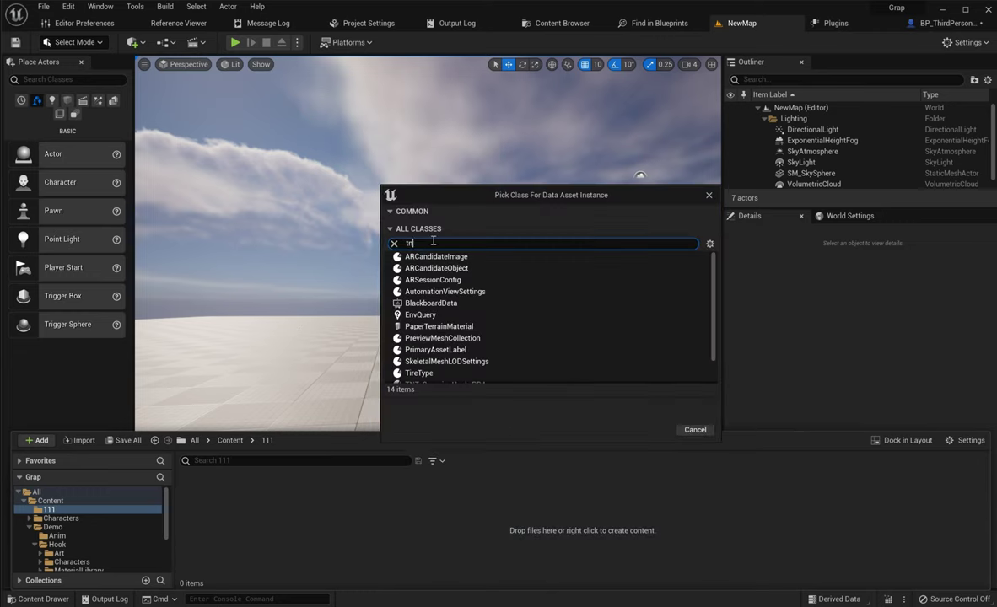
text(t)
click(501, 257)
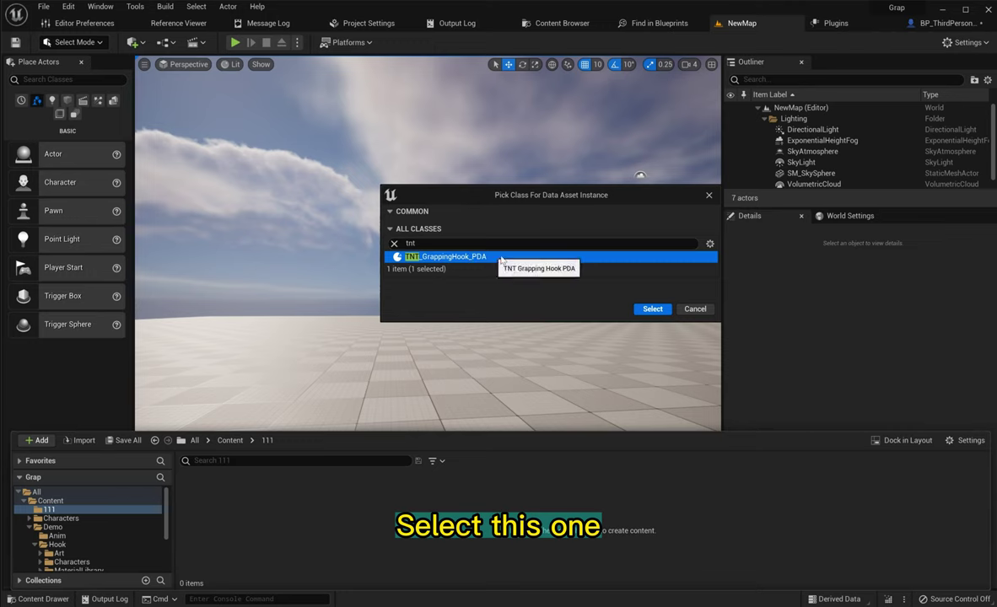
click(653, 308)
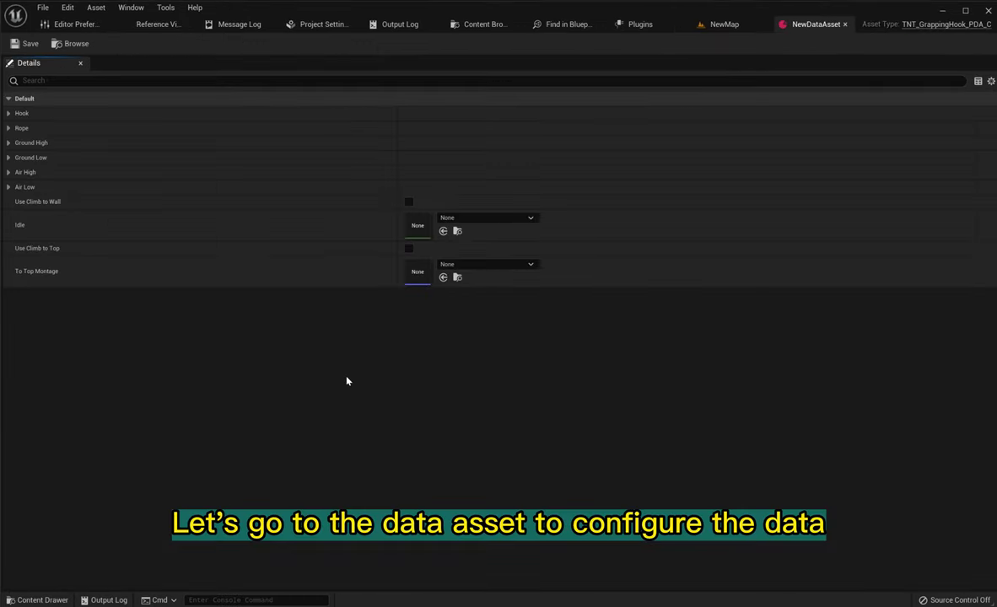
- Expand the data asset's Hook settings to view assignable hook classes, then return to NewMap's Content Drawer
click(12, 113)
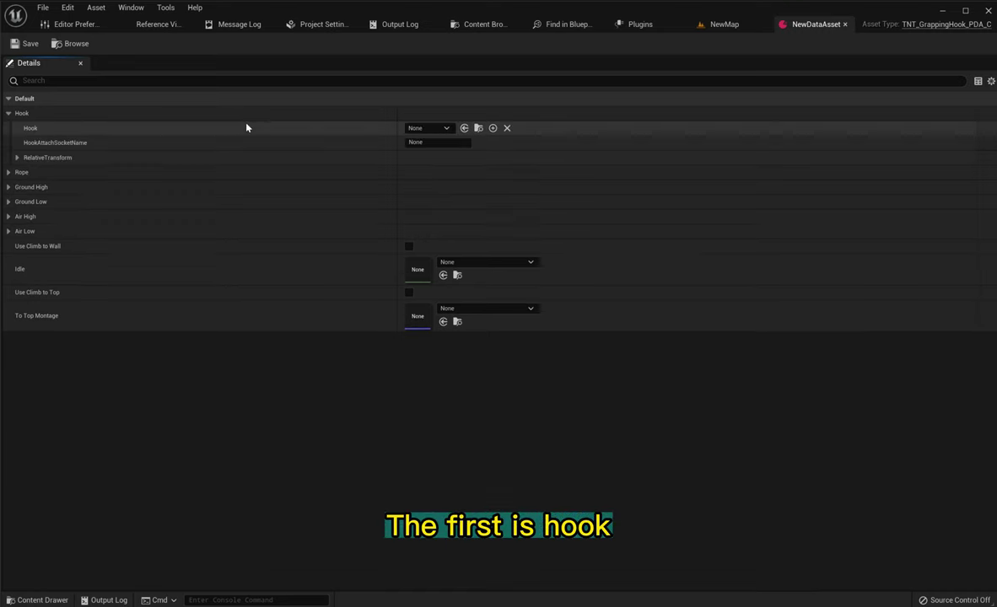
click(444, 128)
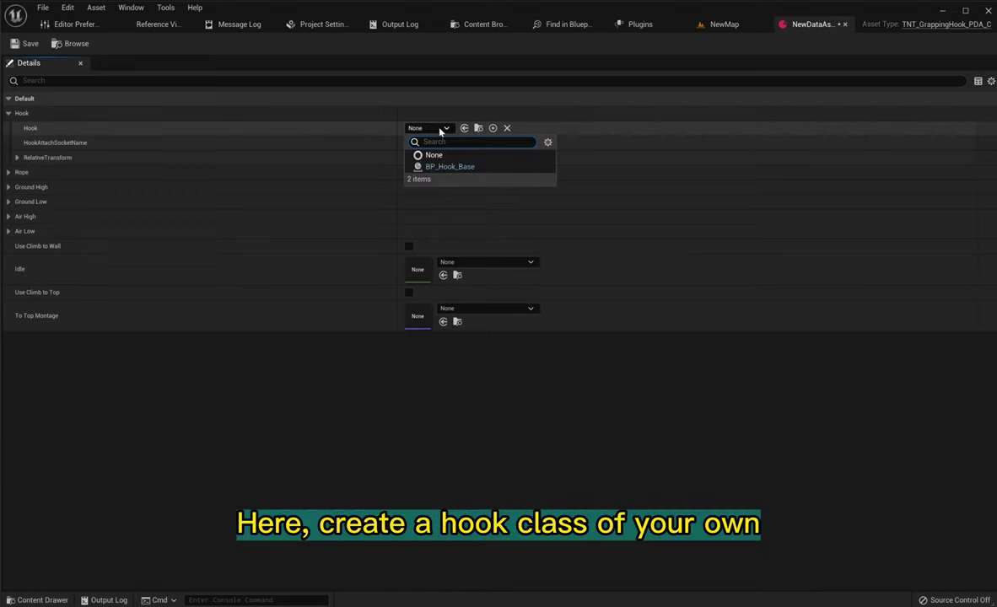
click(721, 24)
key(ctrl+space)
right_click(361, 458)
- Create a blueprint class named Hook with BP_Hook_Base as its parent
click(425, 216)
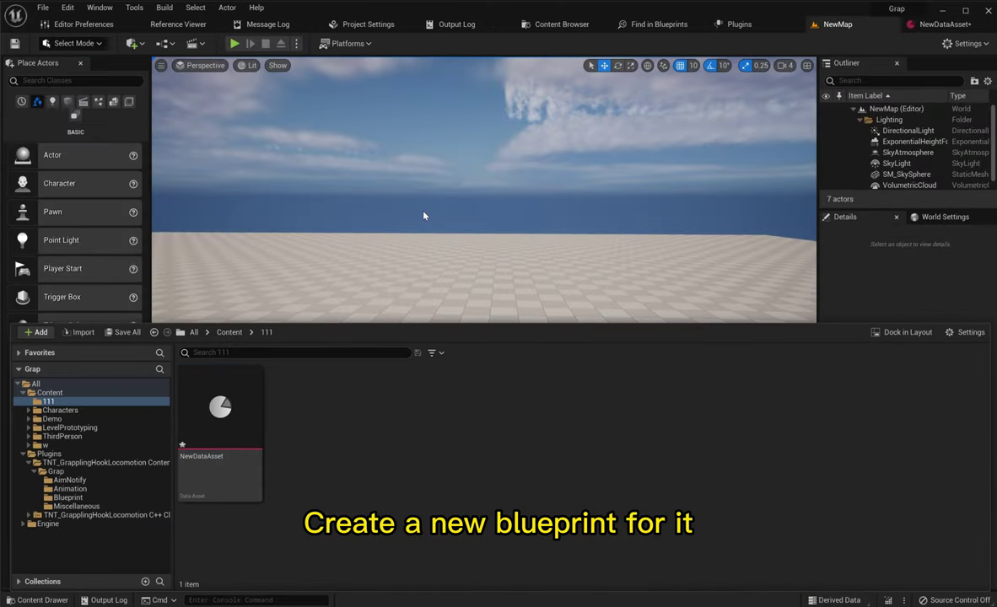
text(hoo)
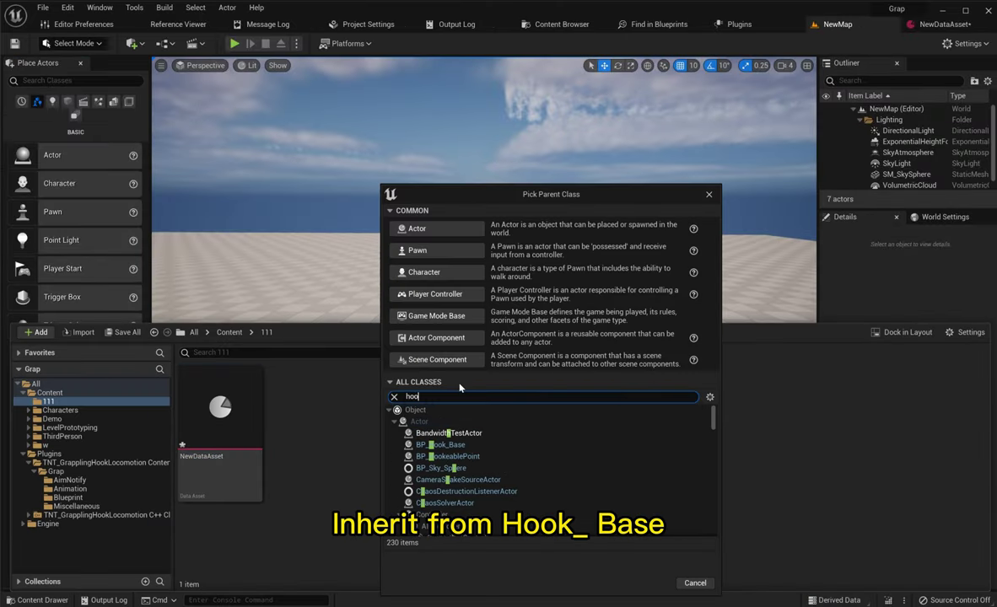
text(k base)
click(472, 434)
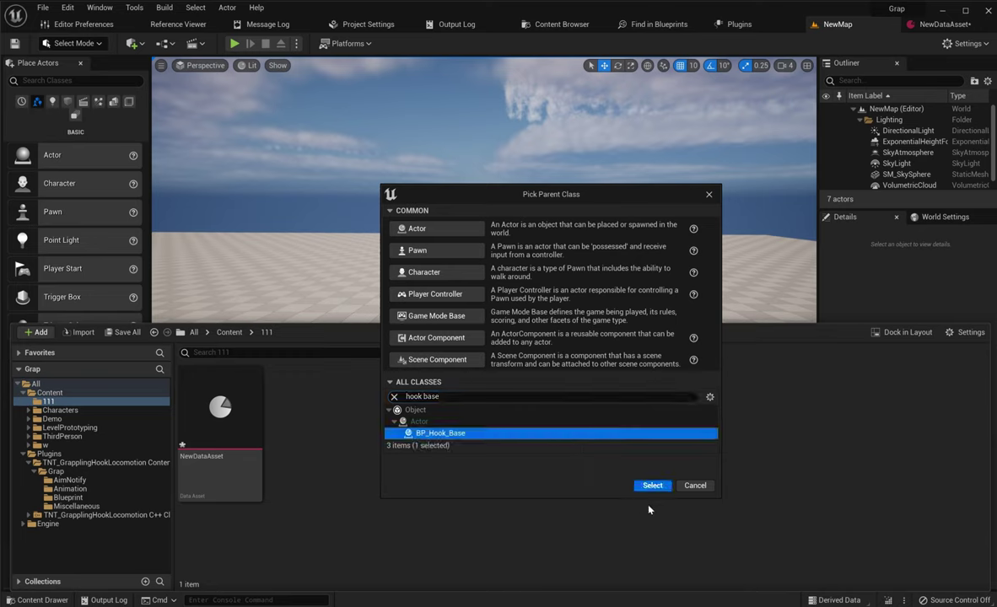
click(645, 484)
text(k)
key(Return)
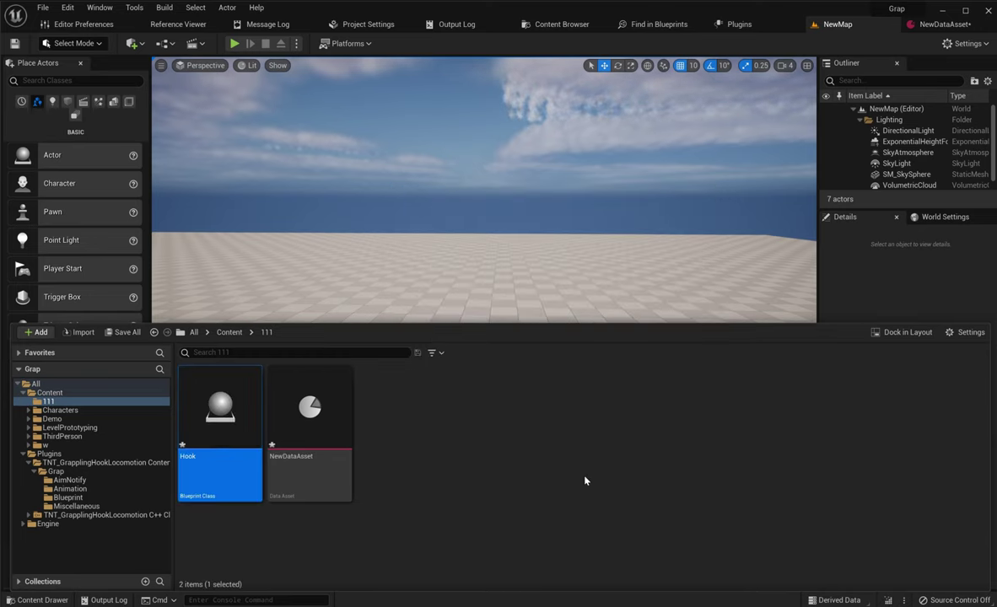
- Give the Hook blueprint the S_Arrow static mesh, then compile and save it
double_click(219, 409)
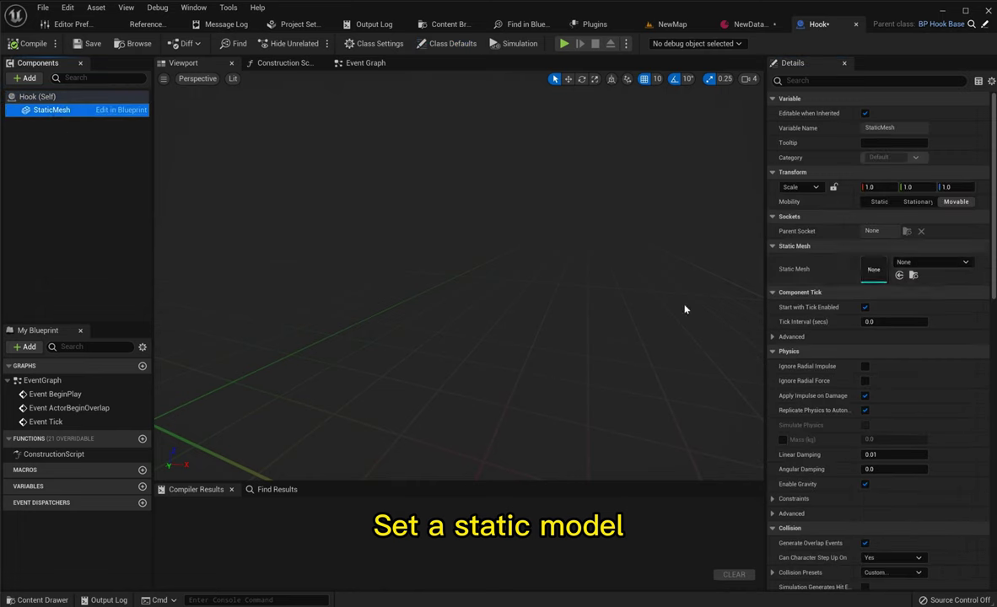
click(907, 263)
text(arrow)
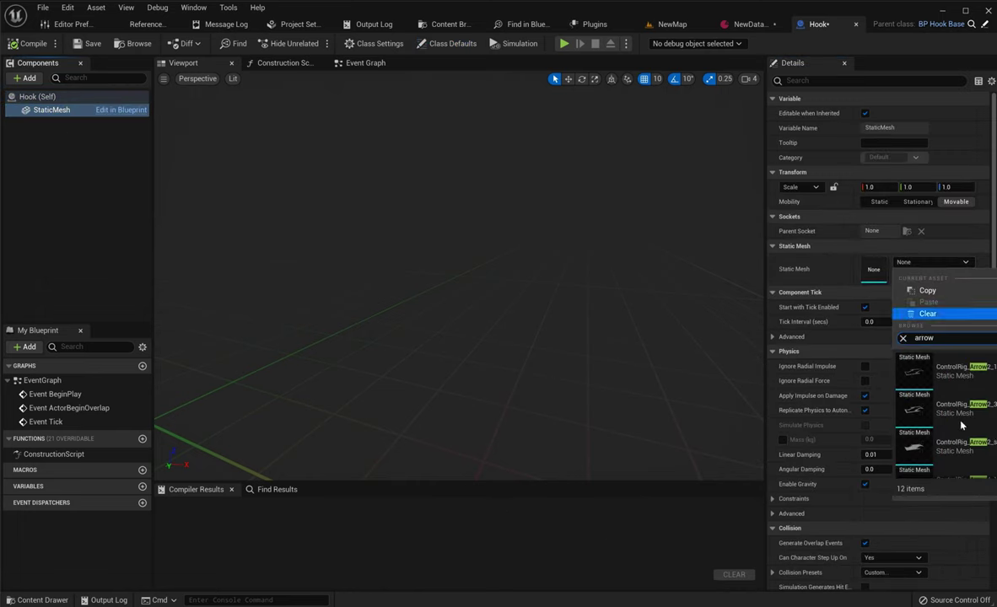
scroll(961, 426, down, 3)
click(961, 405)
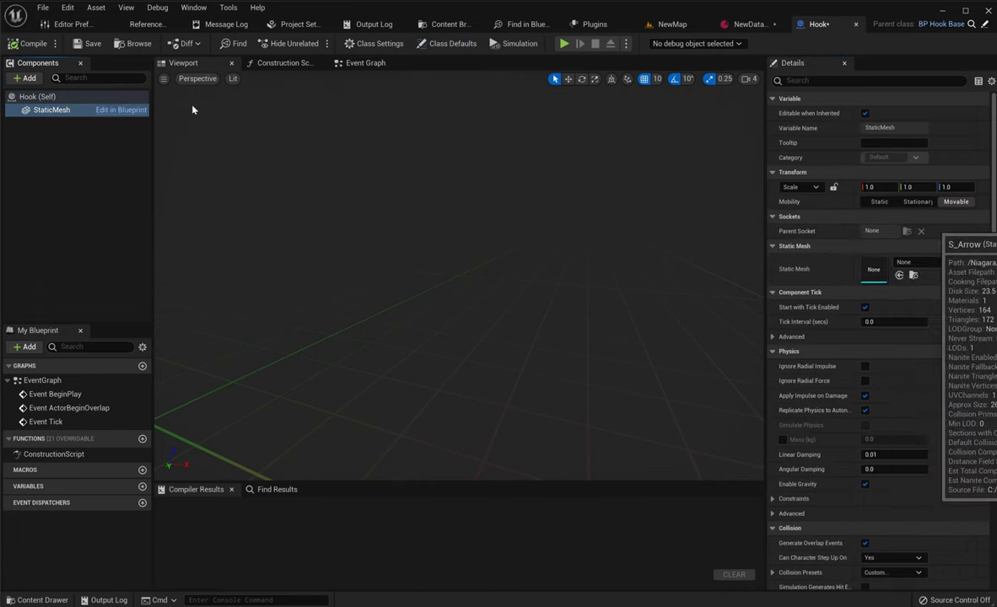
click(29, 43)
click(88, 43)
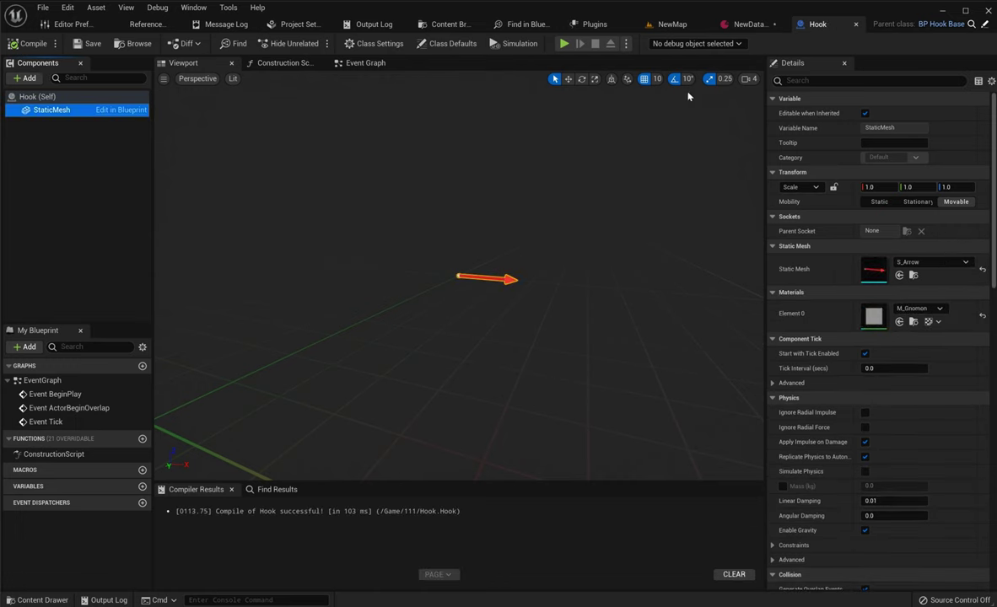
click(735, 26)
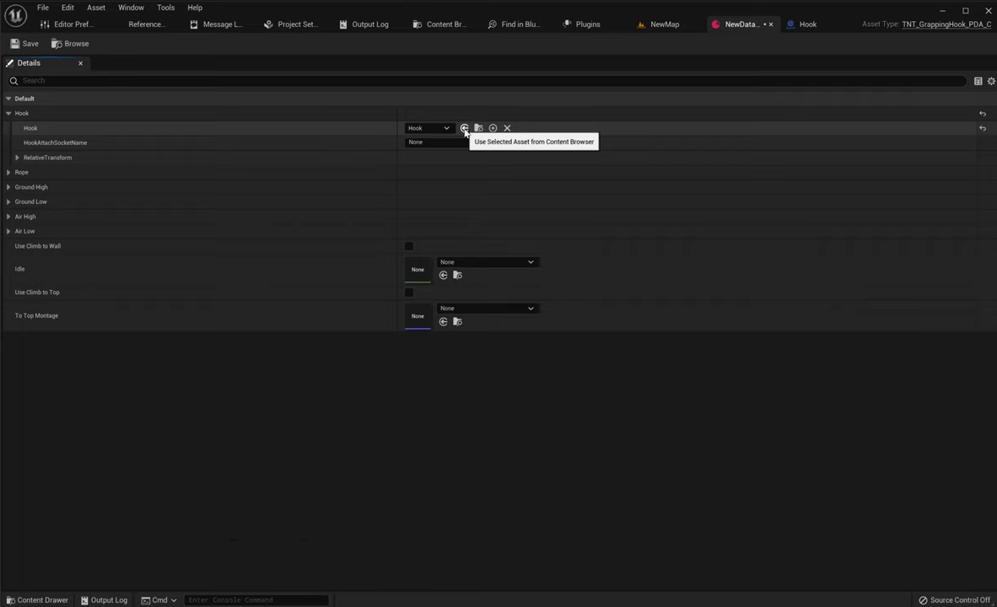
- Set HookAttachSocketName to hand_r and expand the hook's RelativeTransform and Rope settings
click(457, 142)
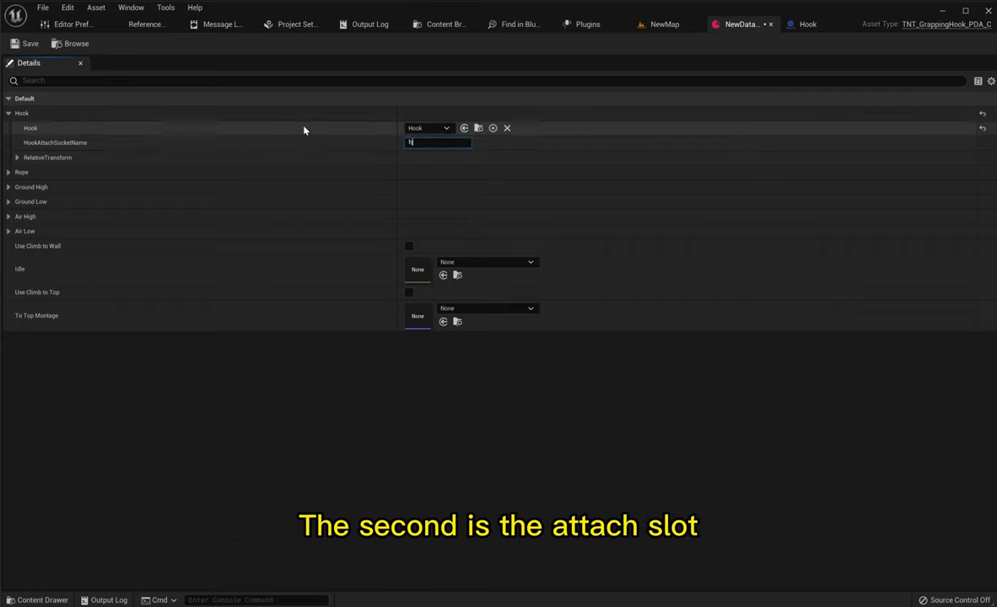
text(hand_l)
key(Return)
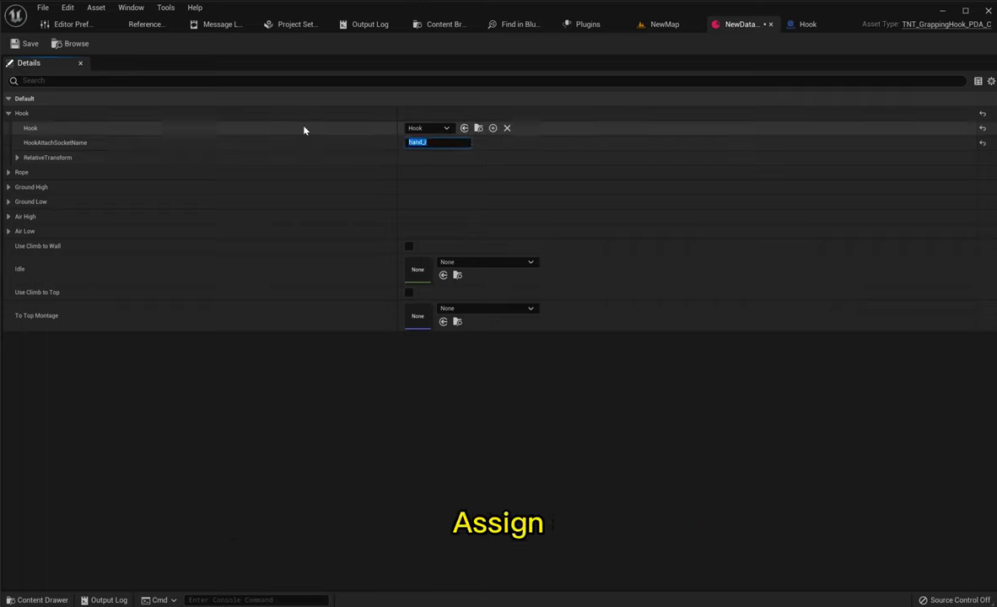
click(13, 158)
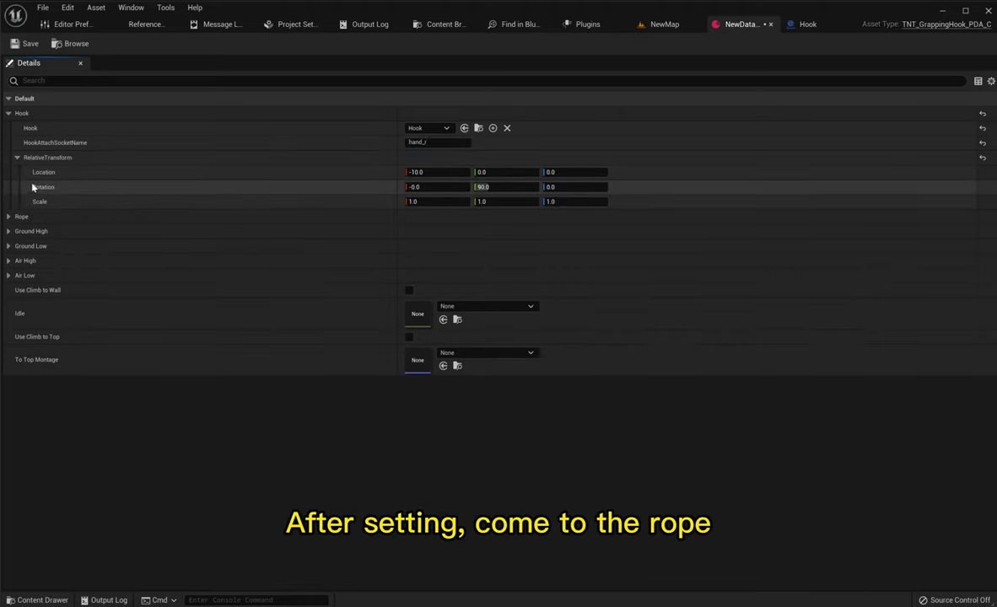
click(14, 216)
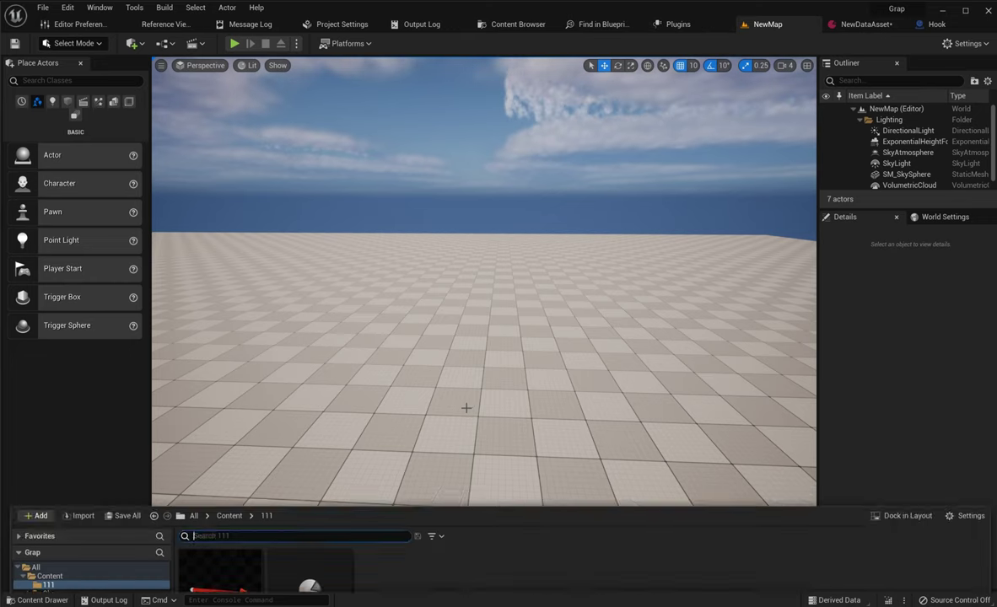
- Create a blueprint named Rope with BP_Rope_Base as its parent class
click(487, 176)
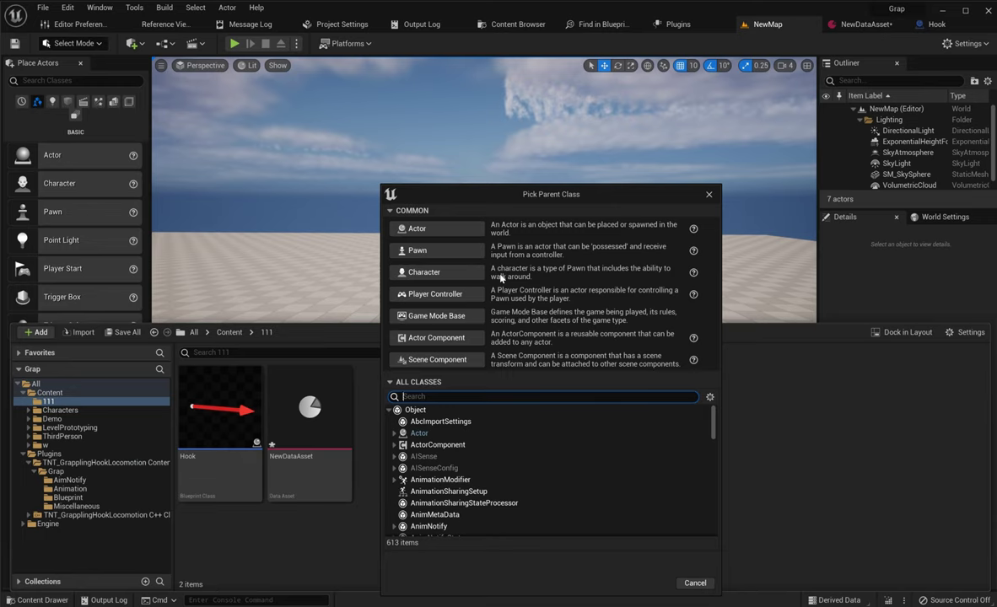
text(rope_bas)
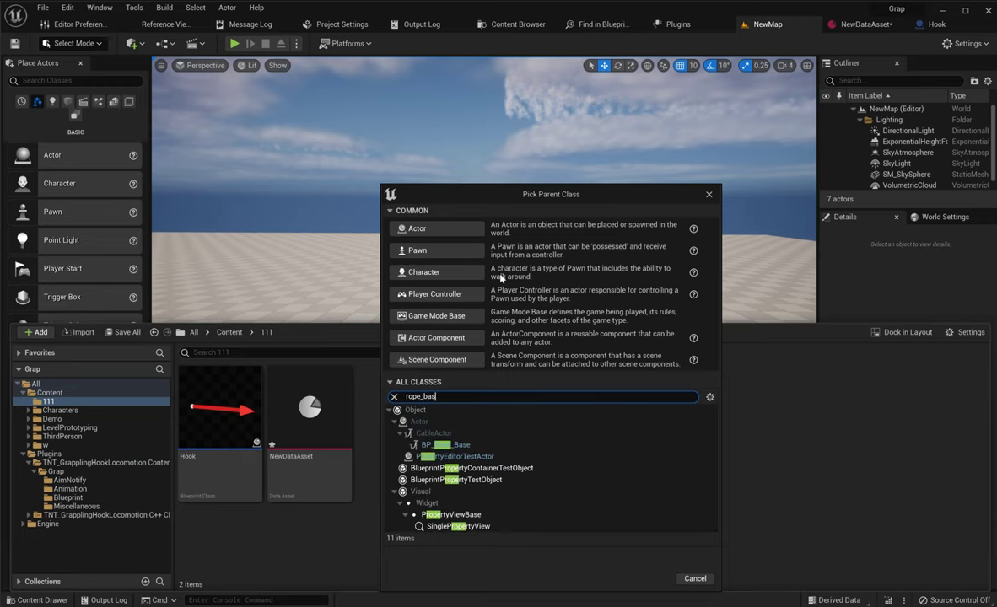
text(e)
click(445, 445)
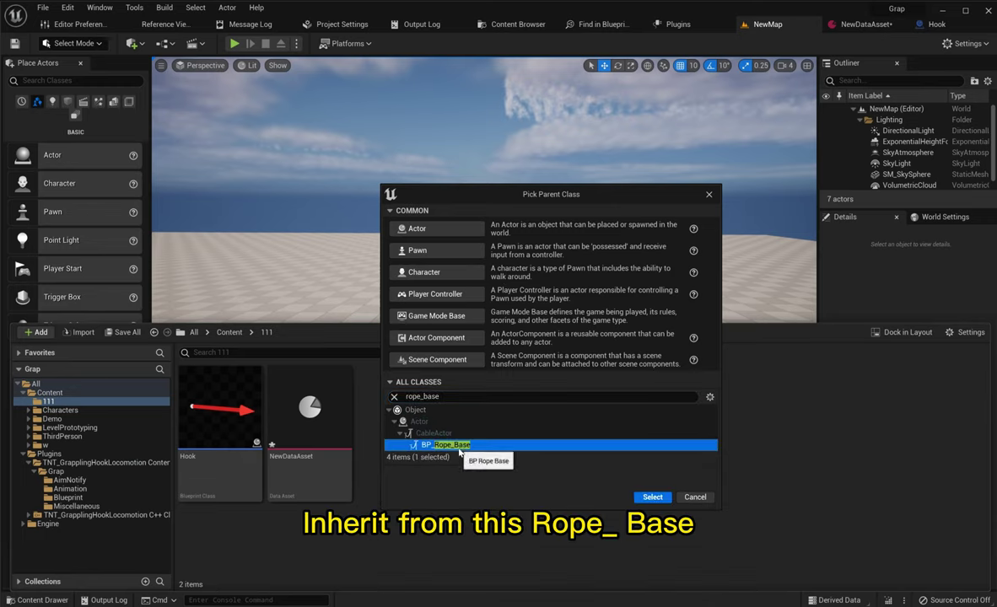
click(653, 497)
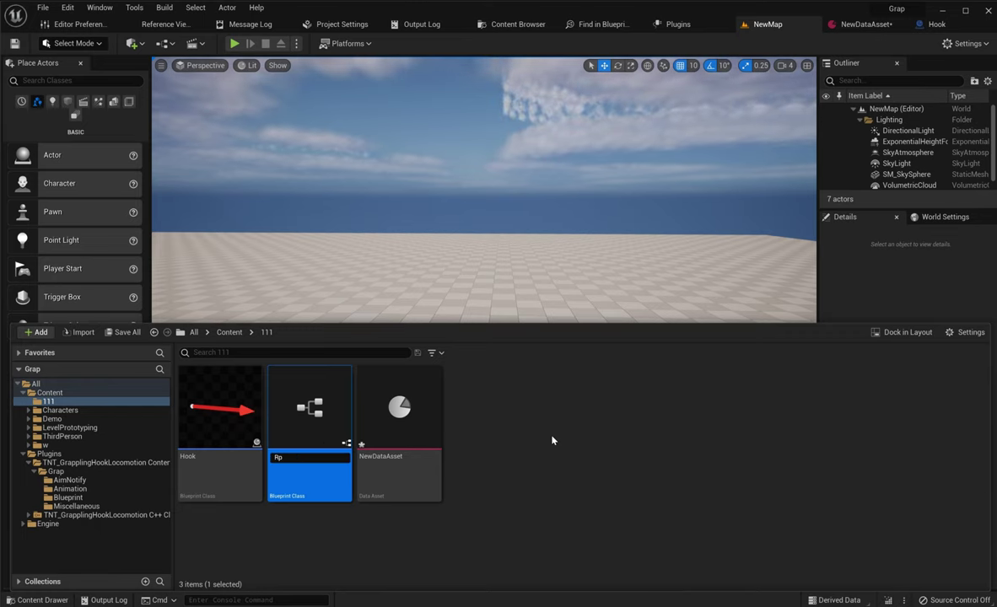
text(ope)
key(Return)
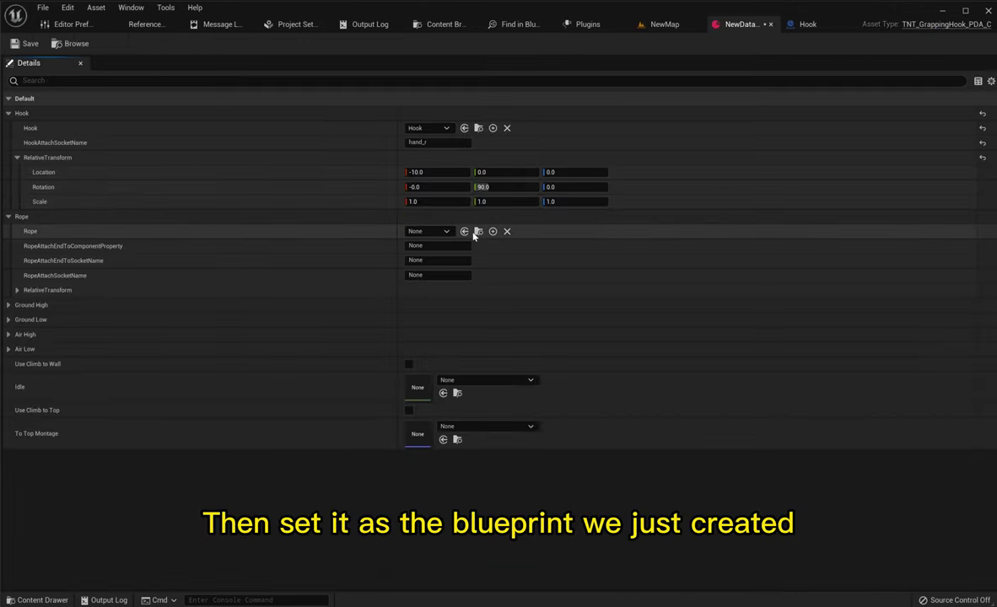
- Assign the Rope blueprint to the data asset and set RopeAttachSocketName to hand_r
click(438, 232)
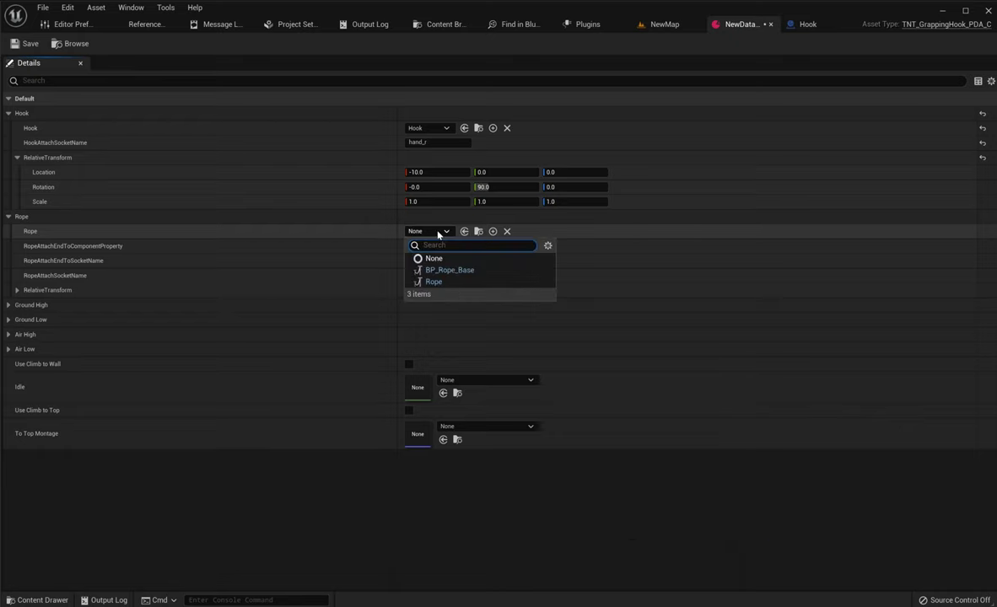
text(rope)
click(432, 284)
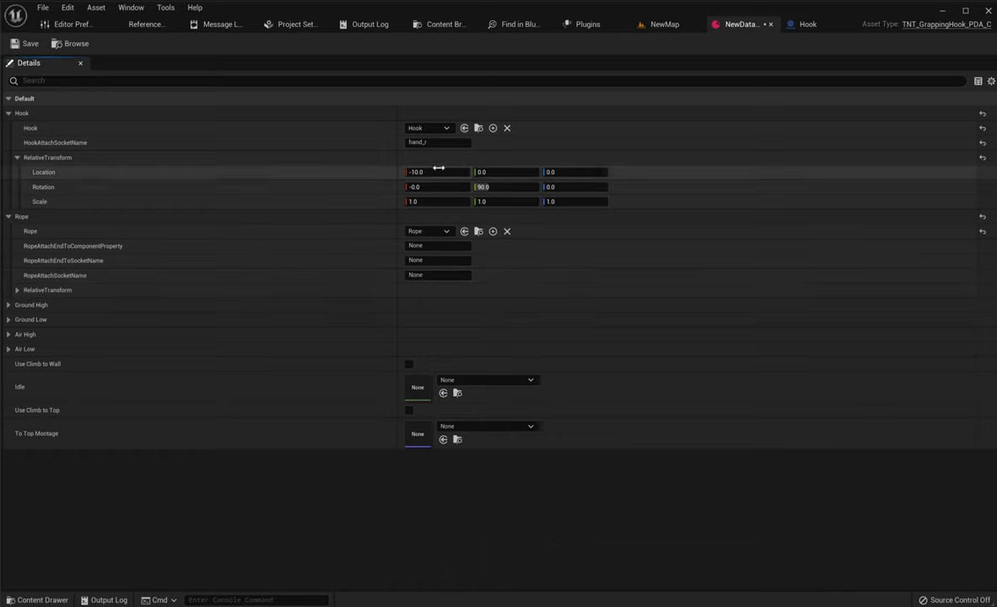
key(ctrl+a)
key(ctrl+c)
click(413, 275)
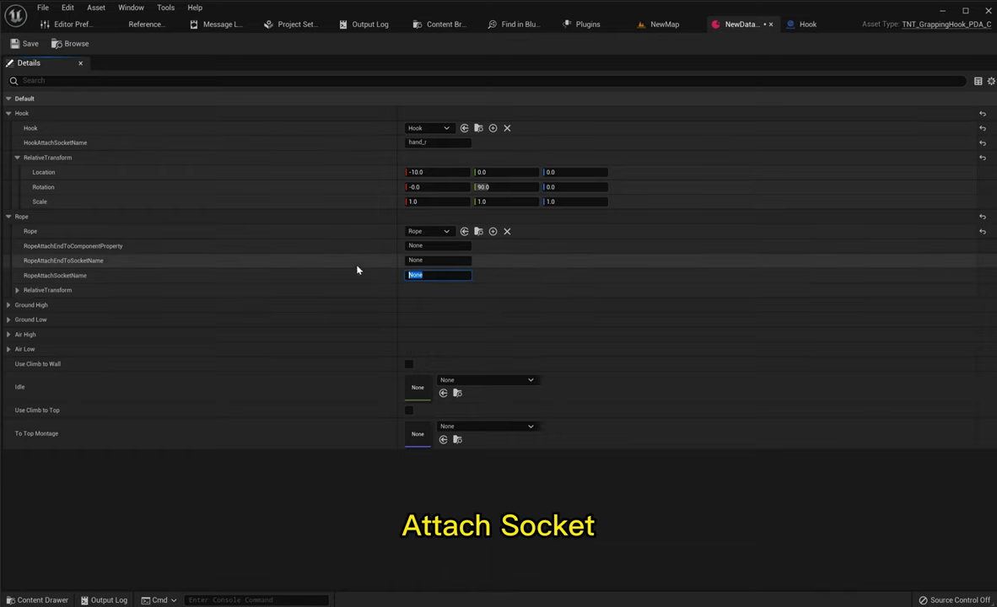
key(ctrl+v)
click(521, 289)
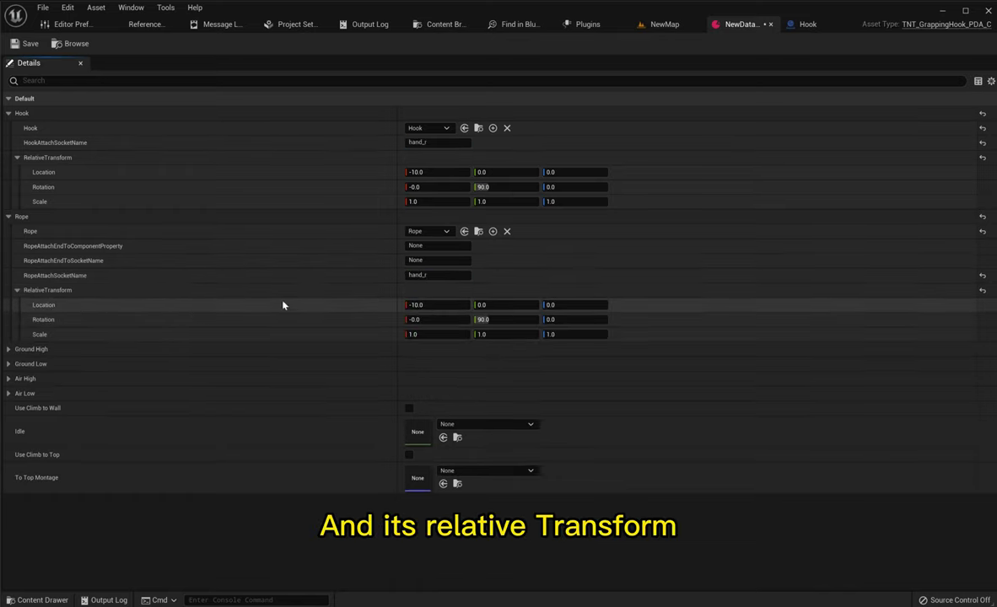
- Expand the Ground High/Low and Air High/Low montage entries, setting each to Grap
click(9, 394)
click(9, 379)
click(9, 363)
click(9, 349)
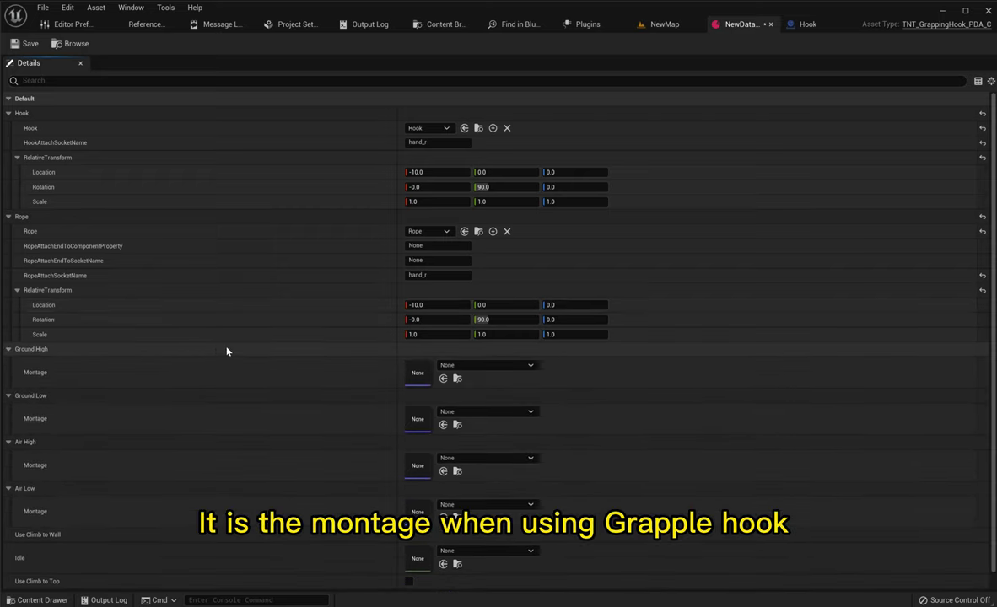
scroll(109, 307, down, 1)
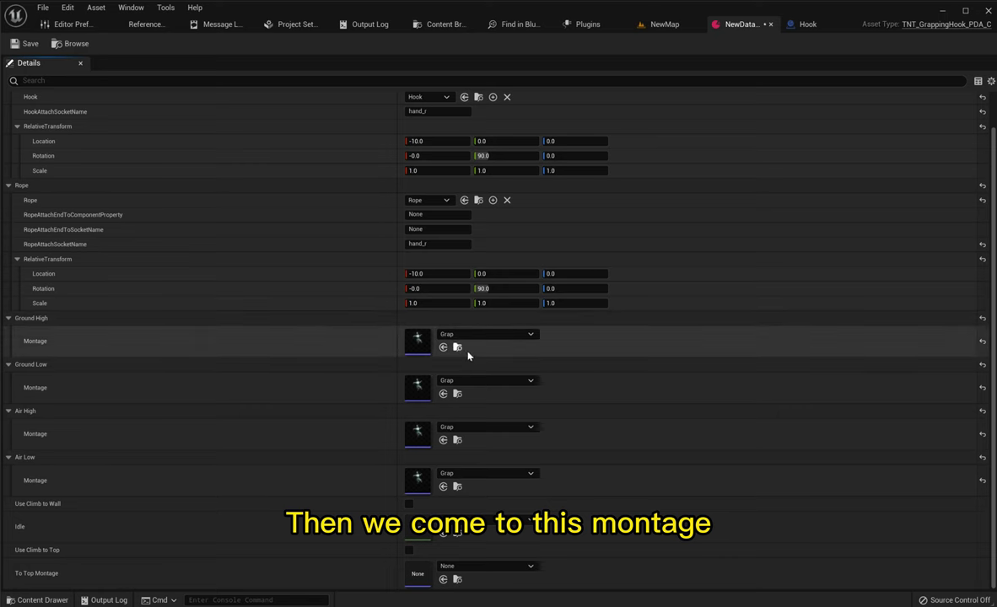
- In the Grap montage, add a SetCharacterRotation notify at the start and a later HookVisibility notify
double_click(418, 341)
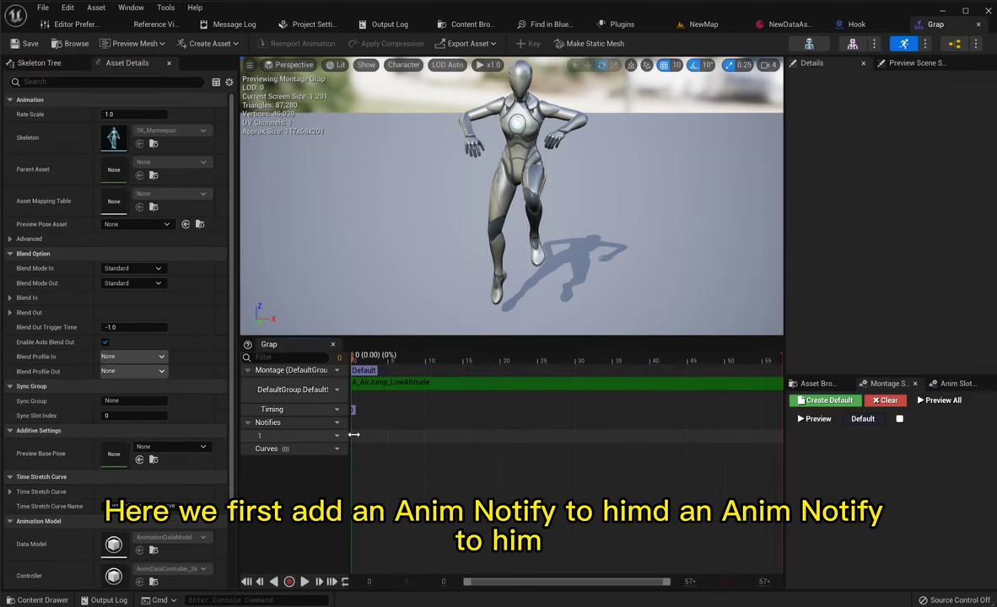
right_click(362, 442)
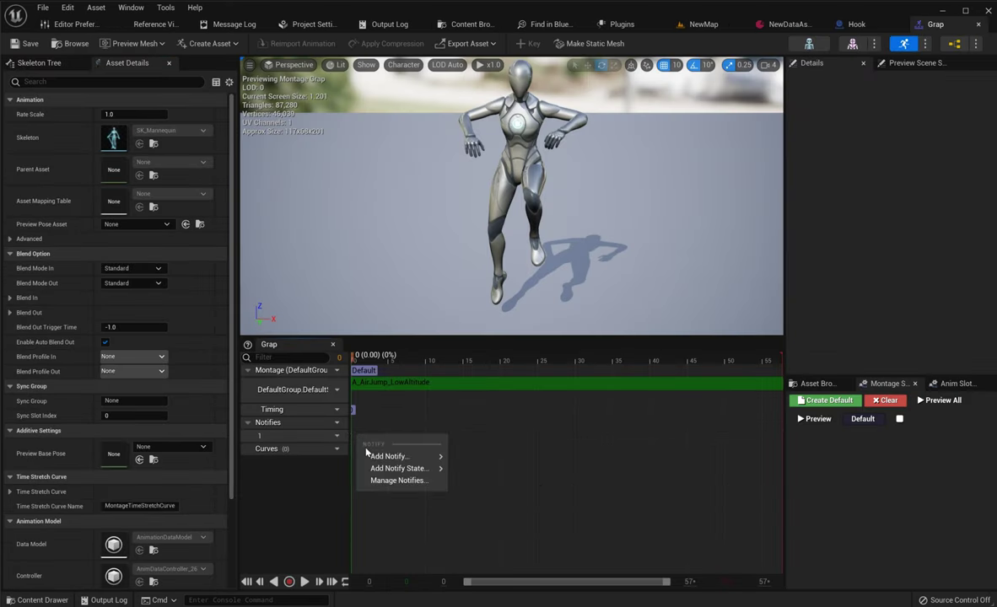
mouse_move(390, 452)
click(455, 463)
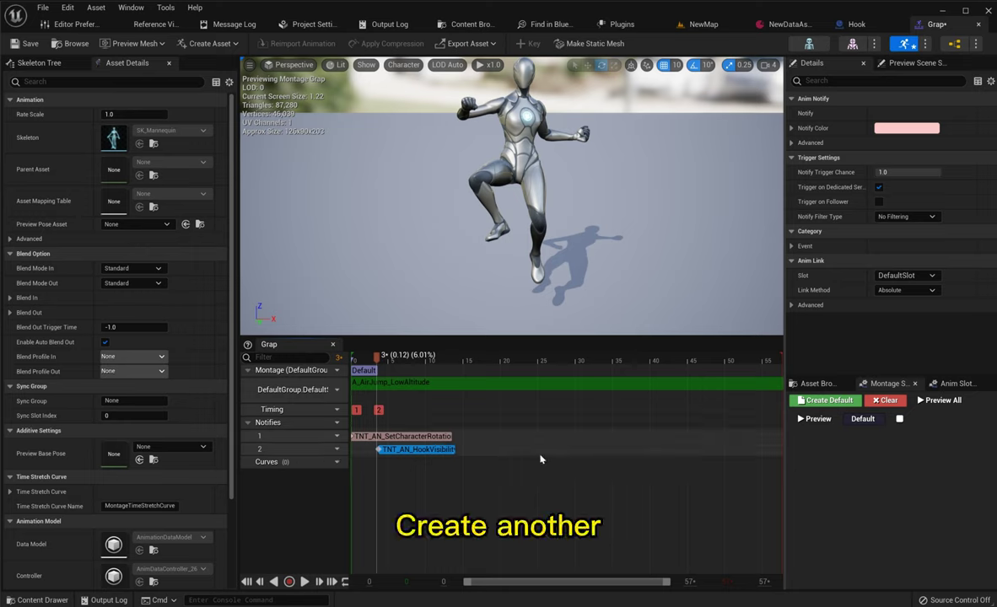
mouse_move(530, 456)
mouse_down()
mouse_move(428, 455)
mouse_move(628, 448)
mouse_up()
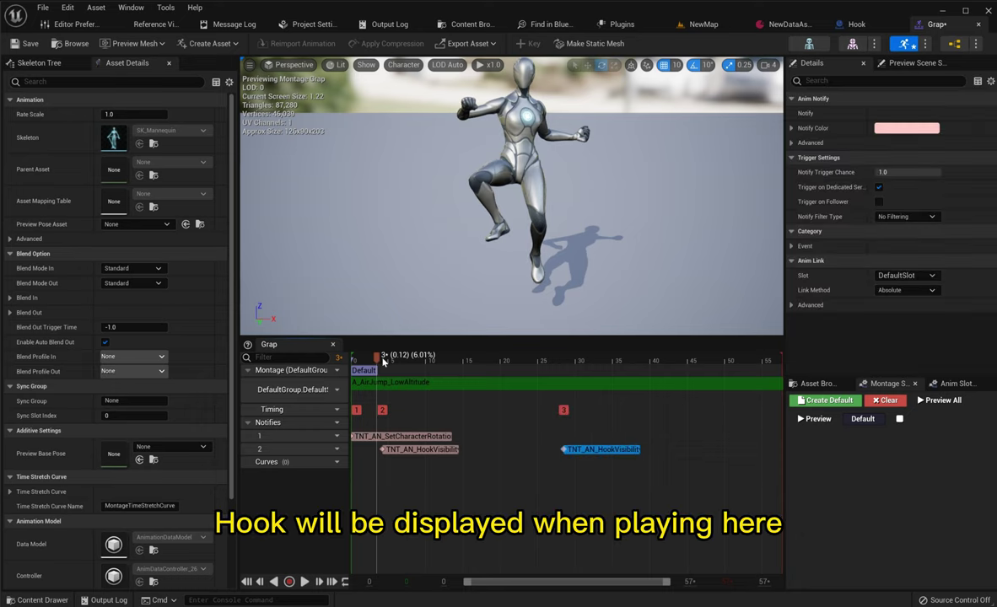
- Scrub the montage preview and add an AnimationEnd notify on track 2
drag(384, 361, 618, 396)
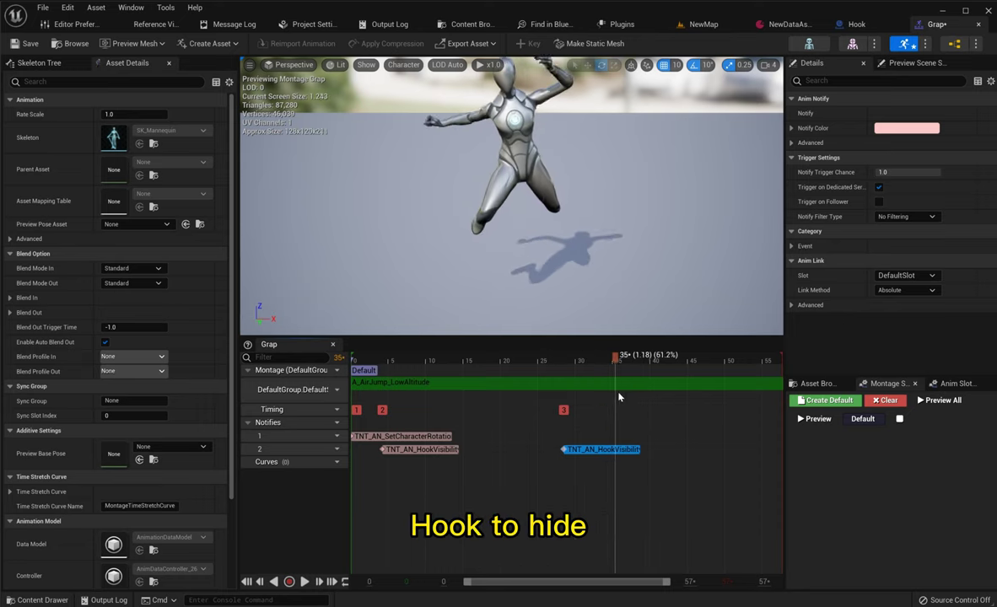
drag(618, 396, 379, 375)
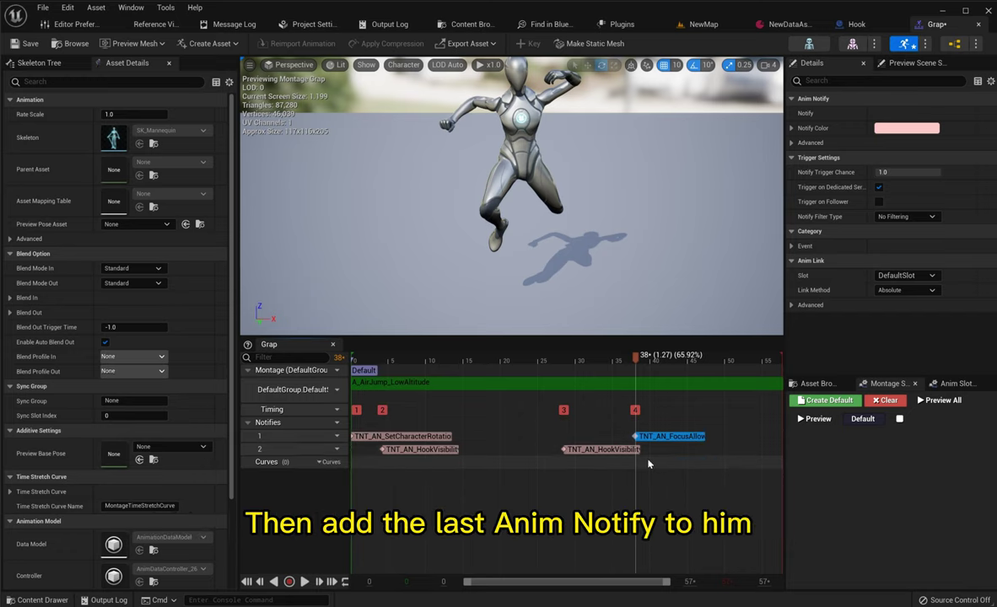
right_click(648, 340)
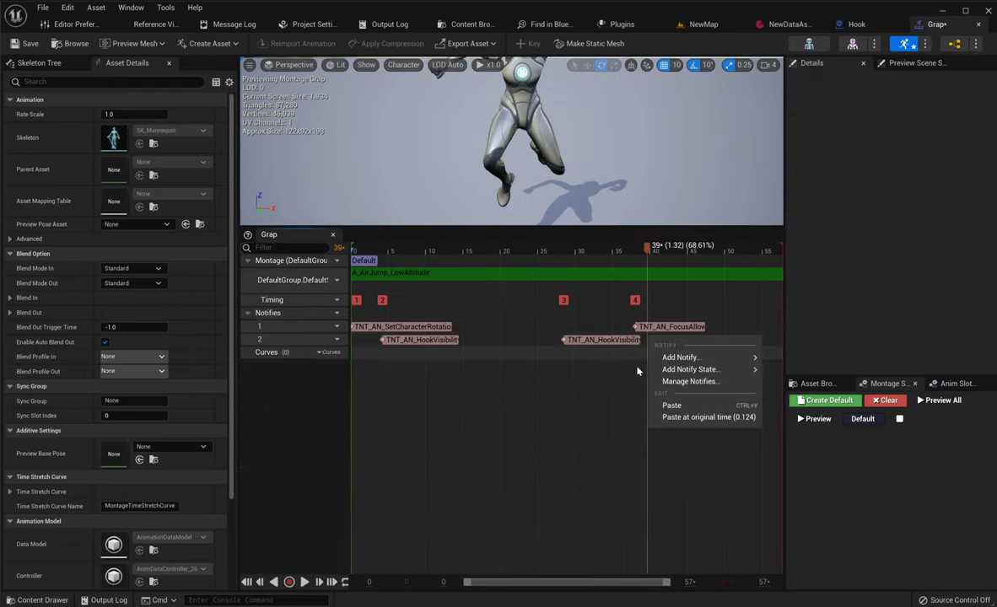
mouse_move(688, 357)
click(877, 514)
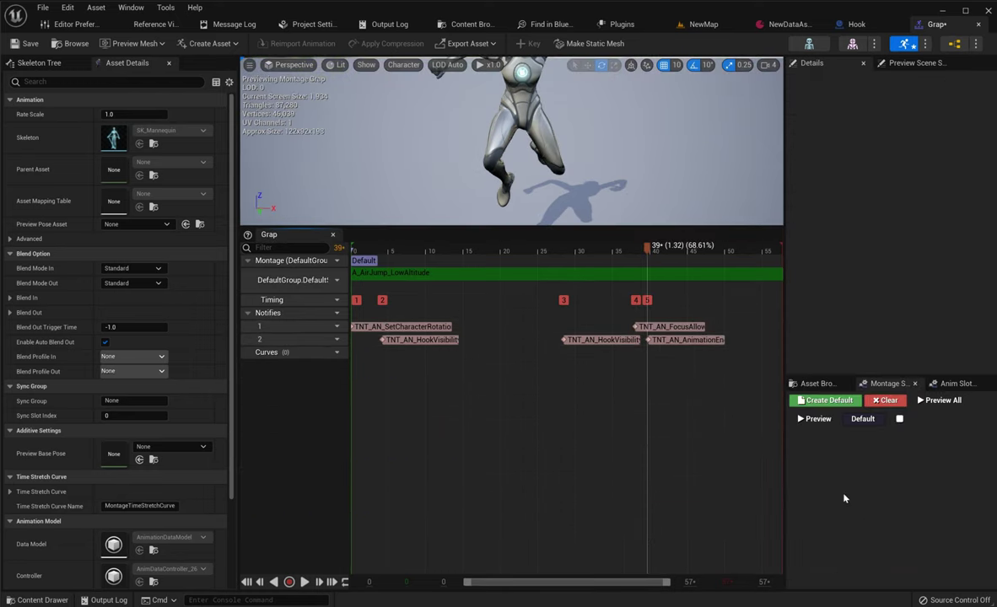
click(704, 342)
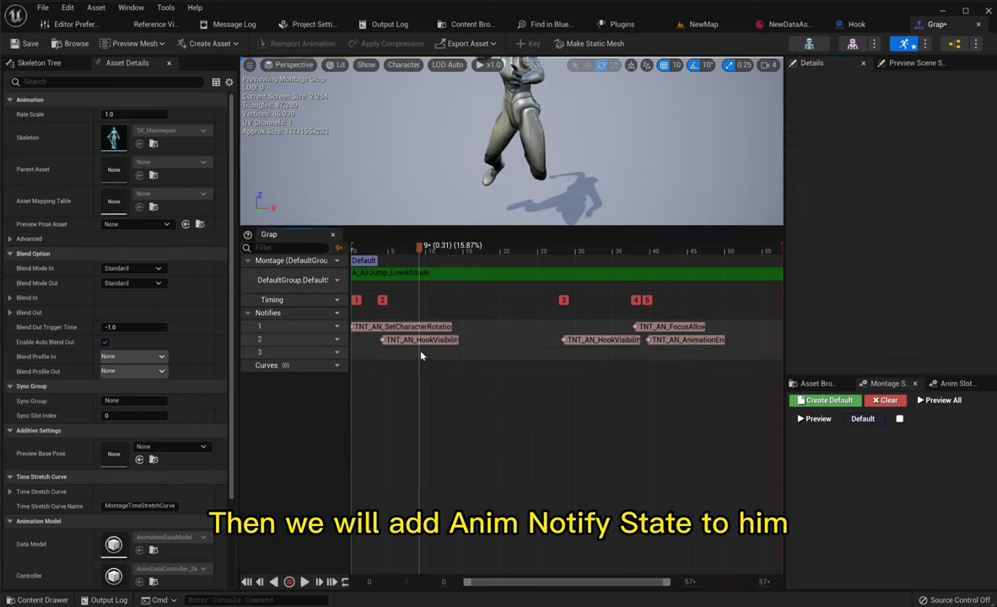
- Add HookThrow and HookPickUp notify states on track 3 and lengthen both
right_click(422, 358)
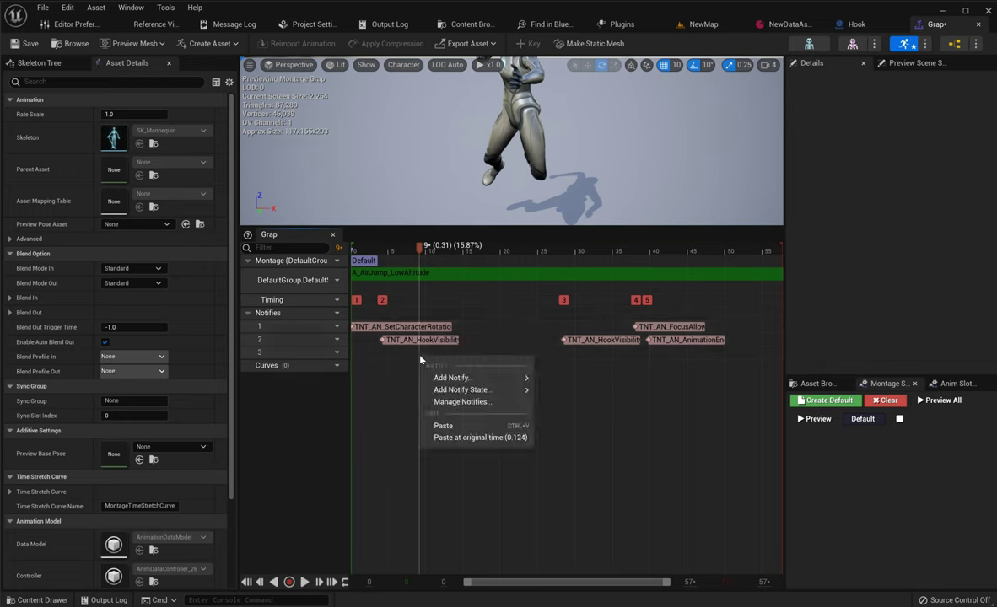
mouse_move(493, 390)
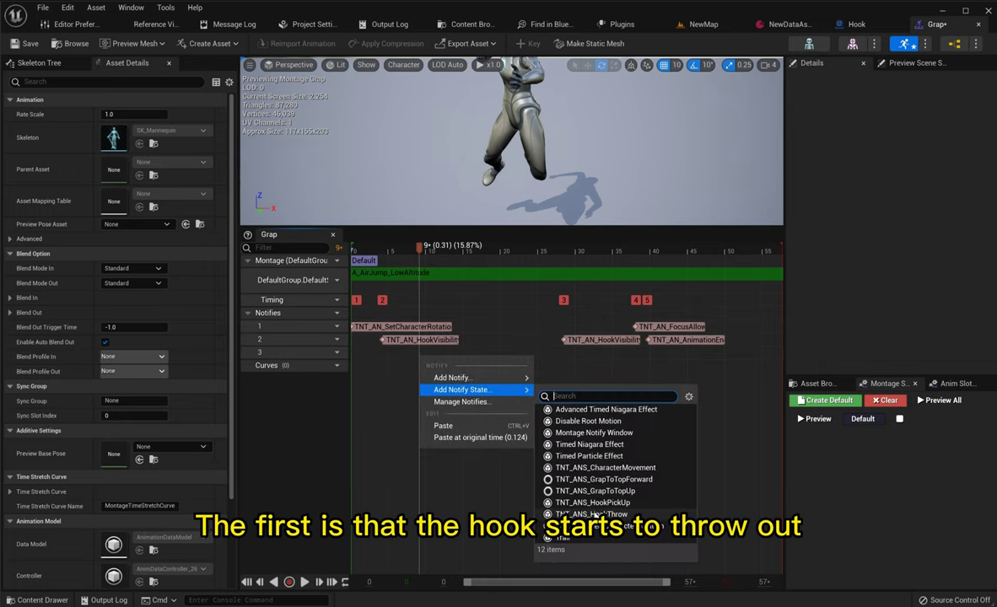
click(592, 515)
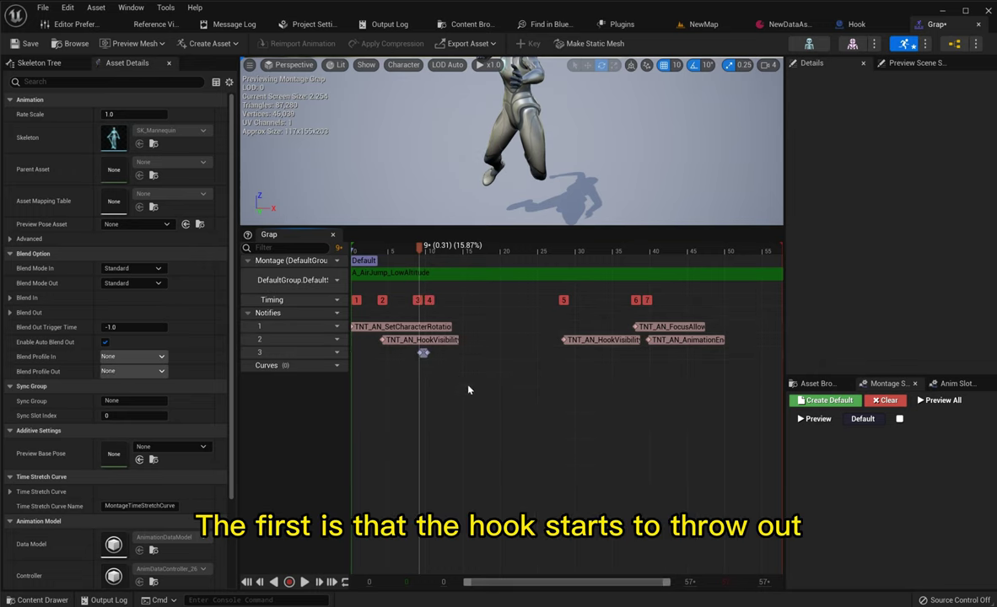
drag(426, 352, 457, 353)
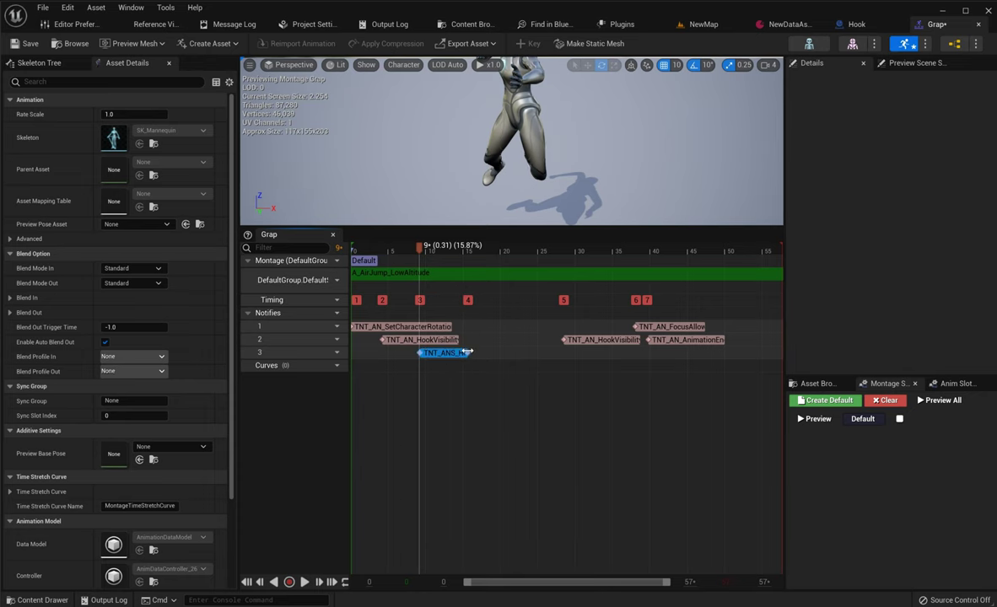
right_click(507, 355)
mouse_move(595, 390)
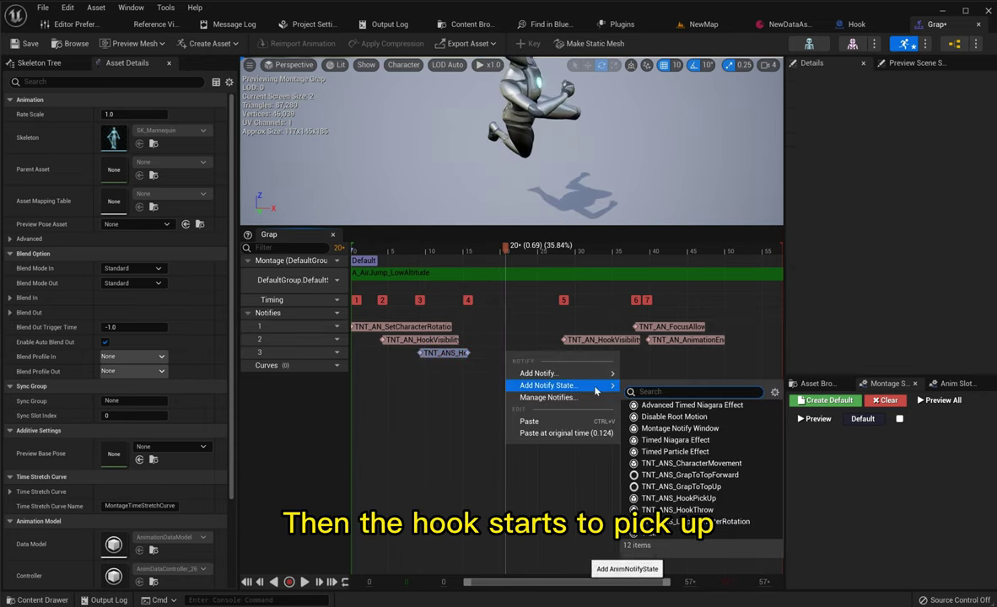
click(688, 498)
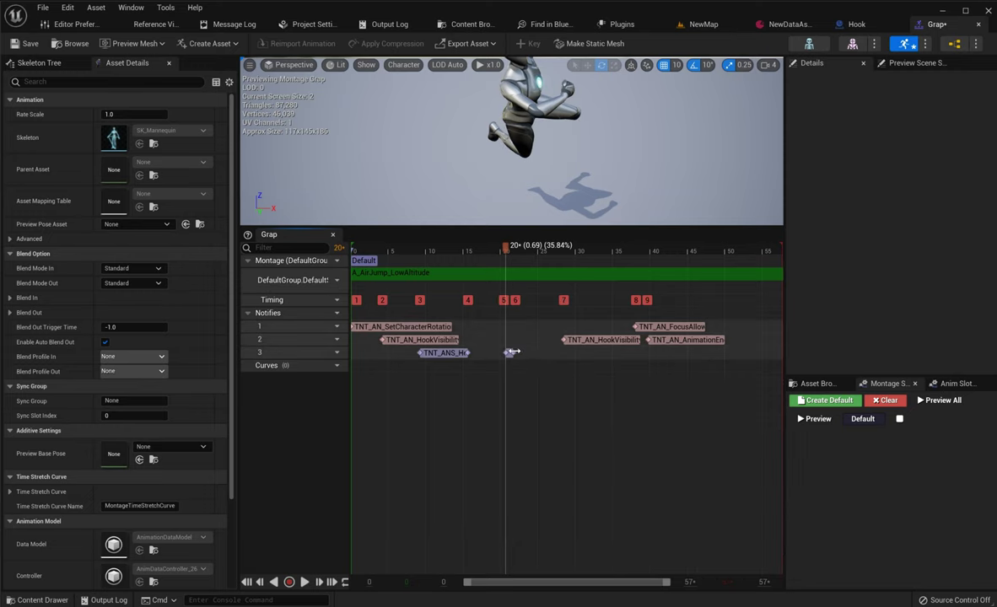
drag(514, 352, 573, 357)
- Add a ~0.78 s CharacterMovement state on track 4 and LerpCharacterRotation on track 5
click(469, 372)
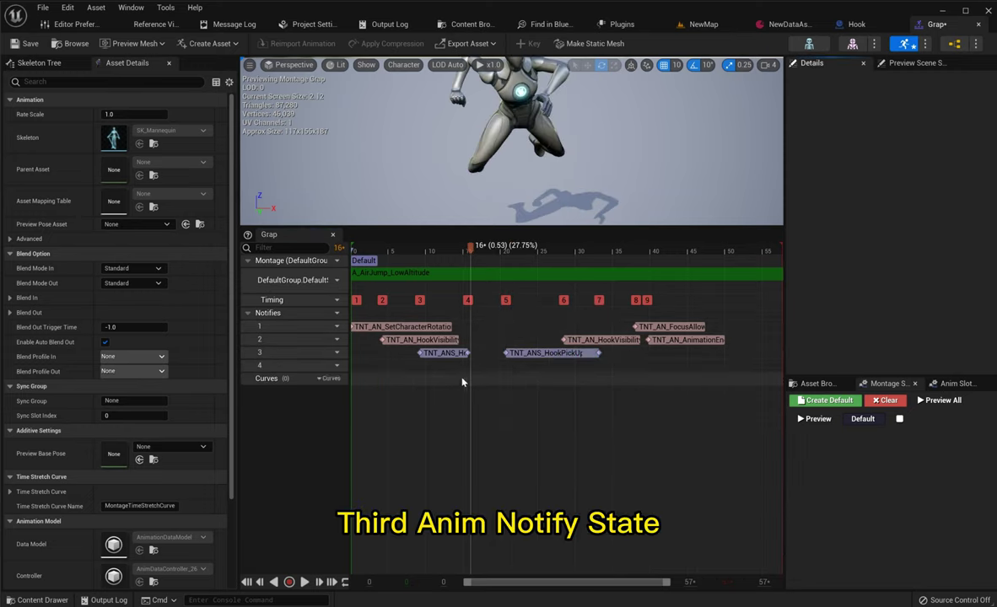
right_click(474, 371)
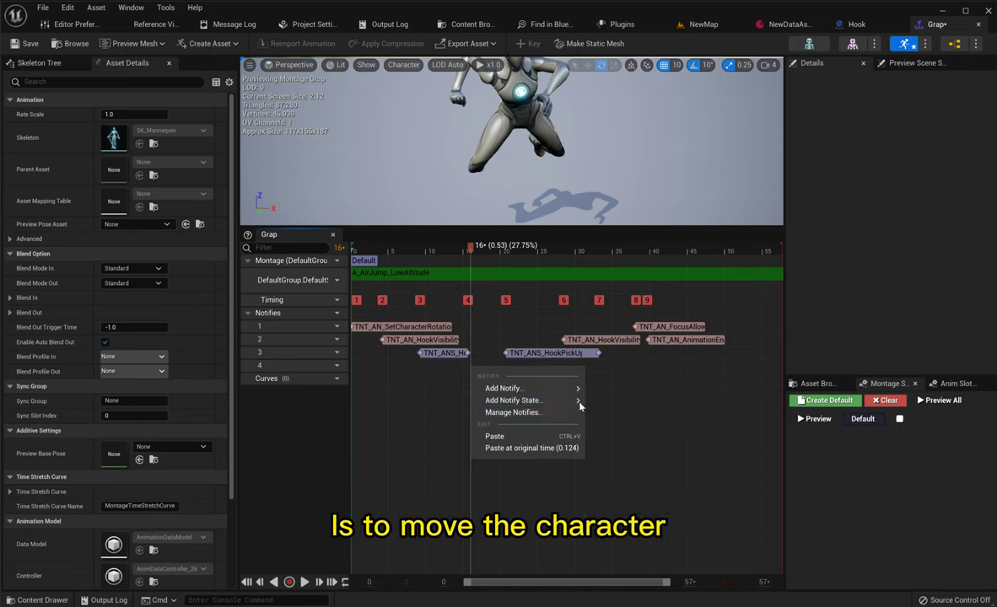
mouse_move(532, 400)
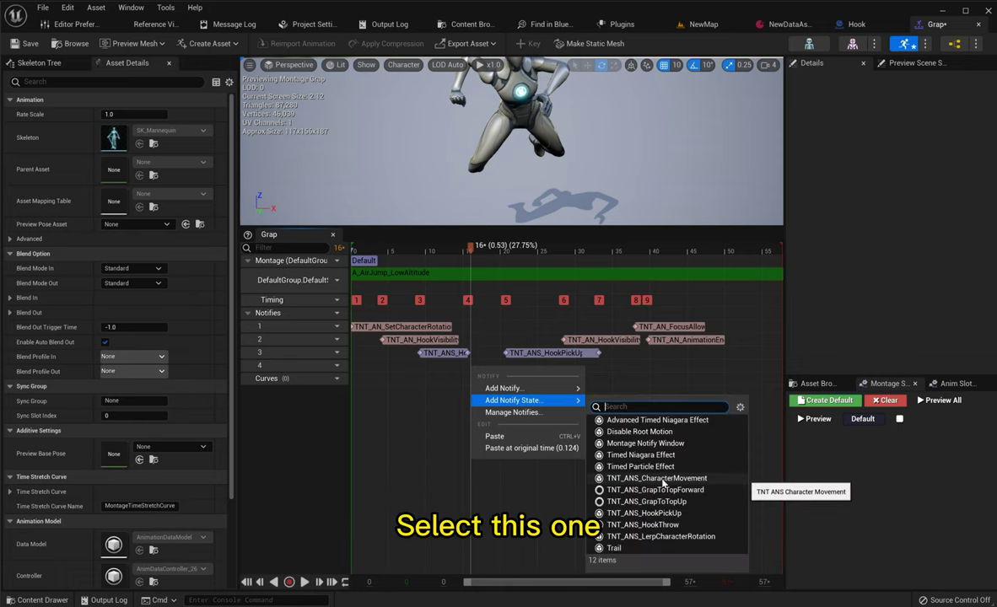
click(656, 479)
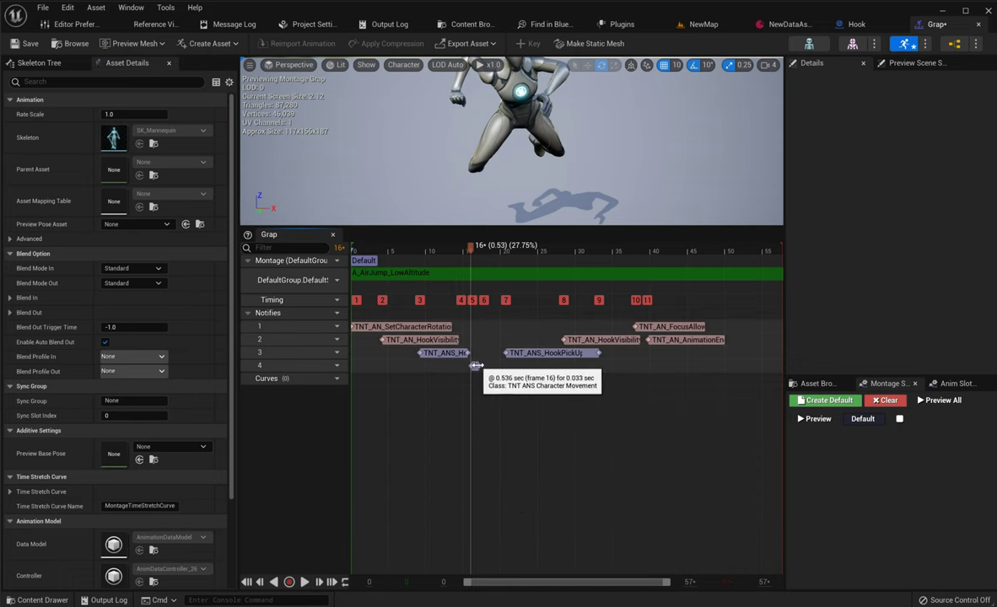
drag(477, 366, 658, 368)
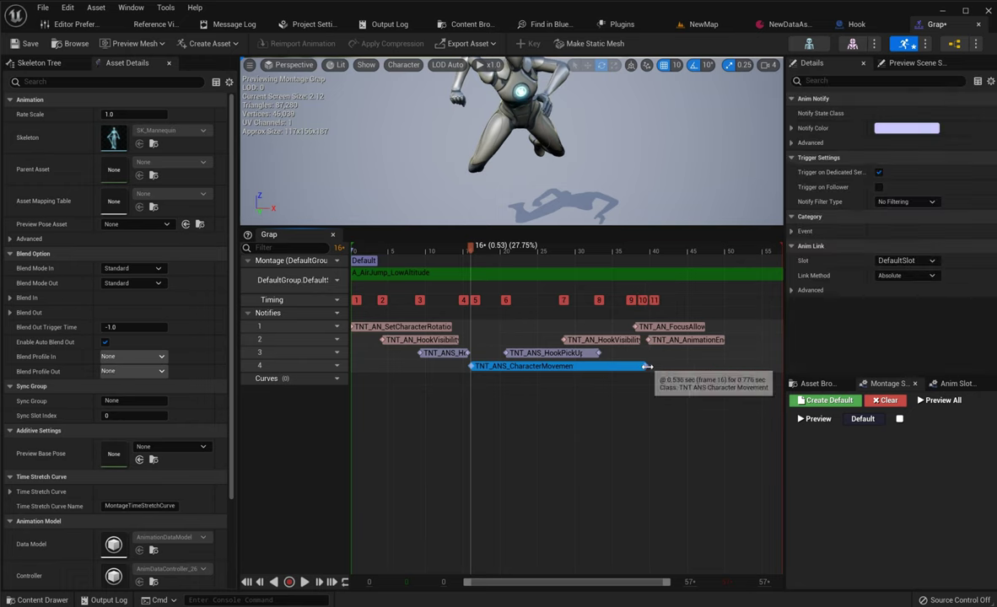
click(579, 379)
right_click(581, 381)
mouse_move(625, 413)
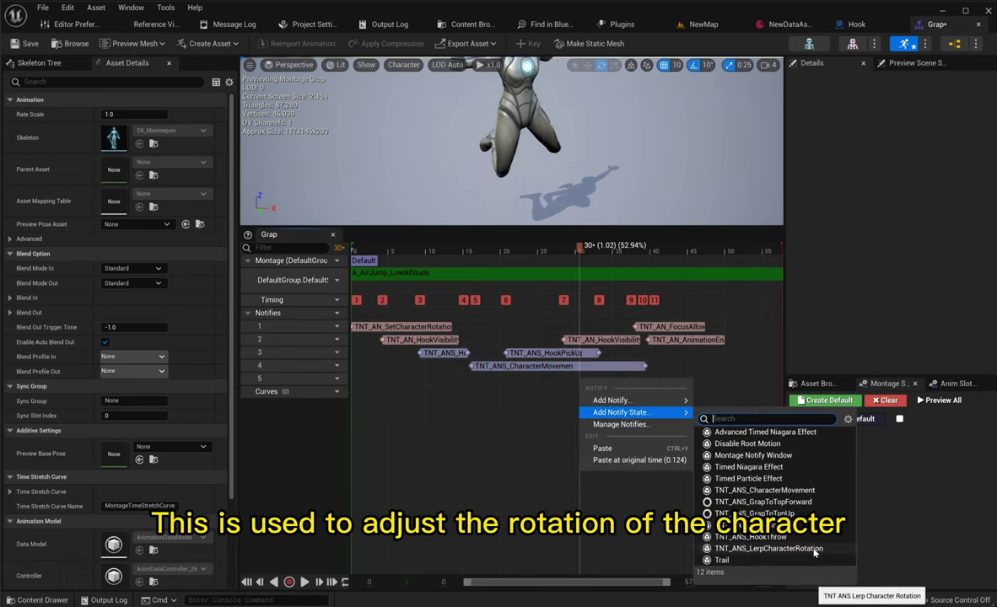
click(815, 550)
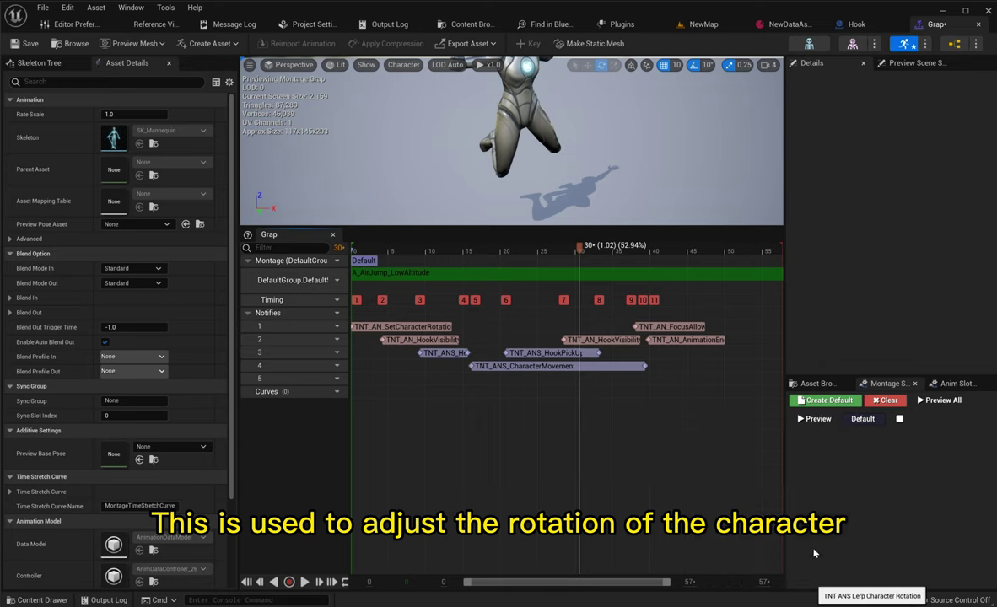
click(629, 379)
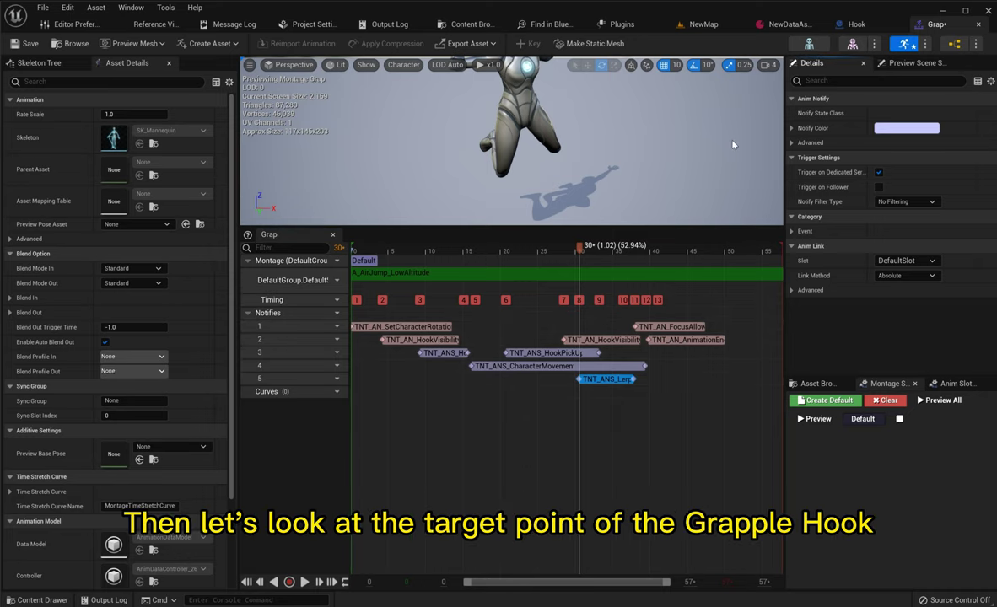
- Drag BP_HookeablePoint from the grappling hook plugin's Grap folder into the NewMap level
click(703, 24)
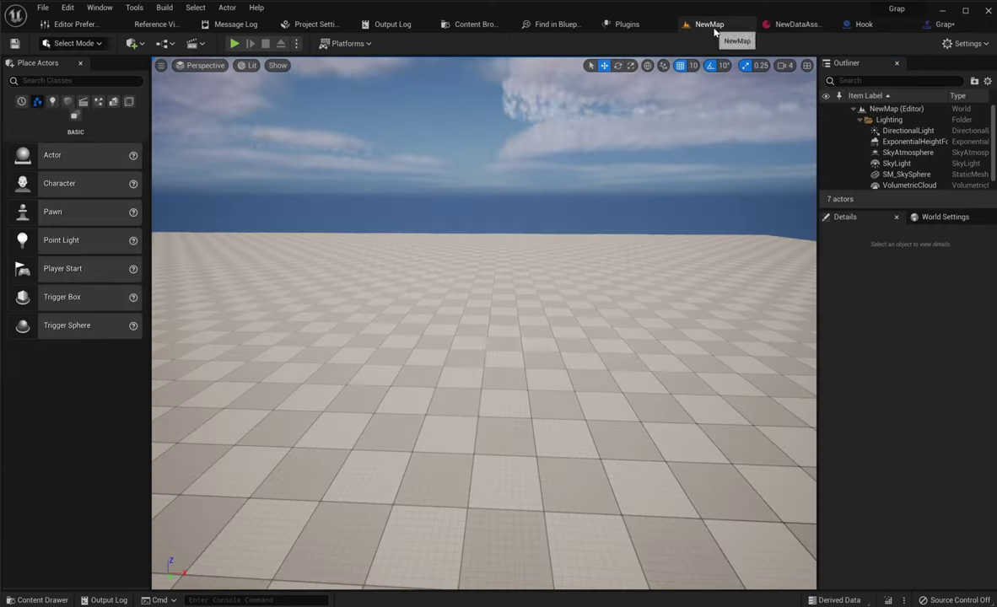
click(38, 600)
click(57, 456)
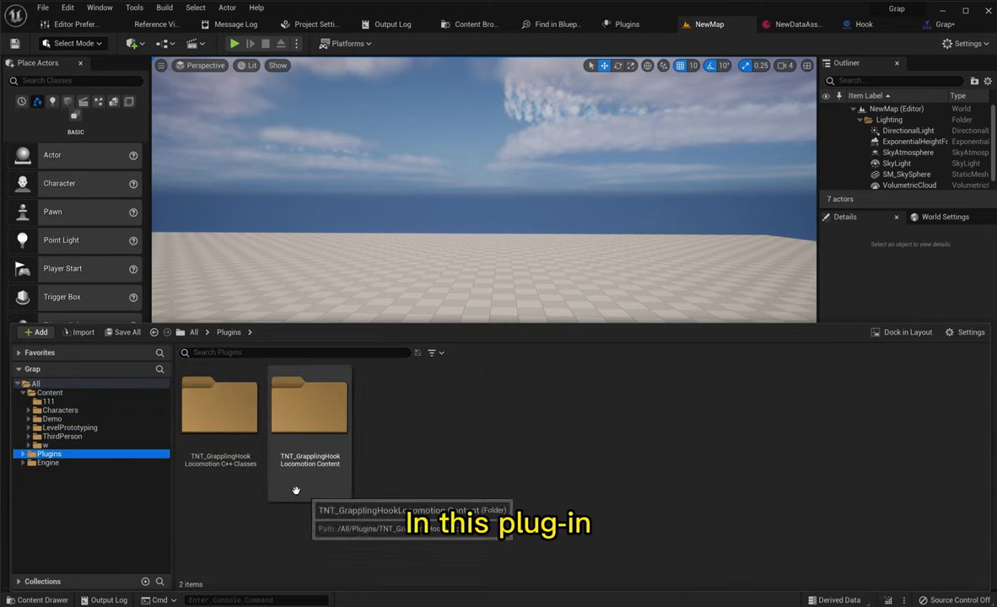
double_click(285, 418)
double_click(219, 408)
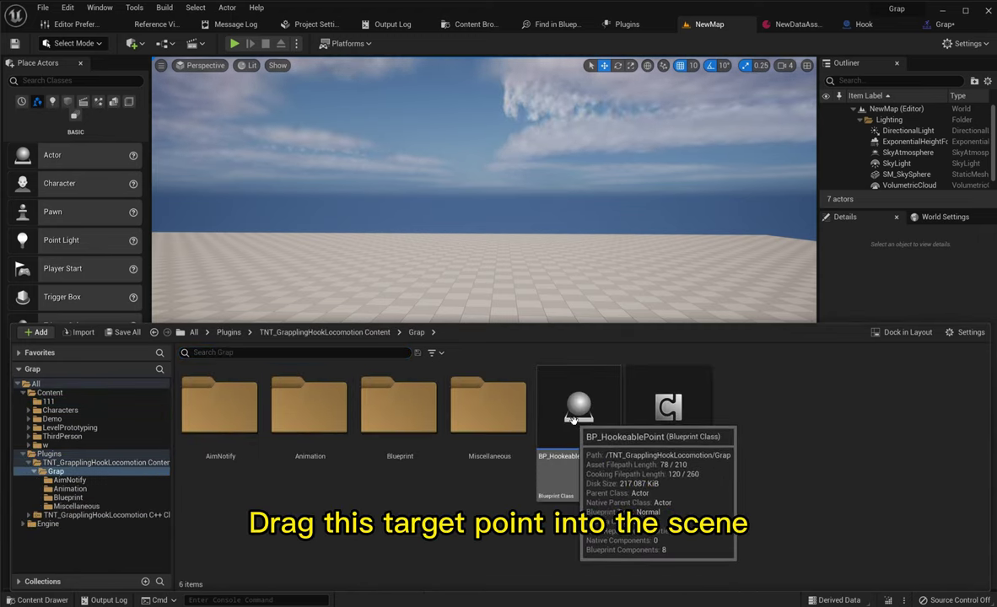
mouse_move(580, 430)
mouse_down()
mouse_move(422, 328)
mouse_move(439, 318)
mouse_move(433, 250)
mouse_up()
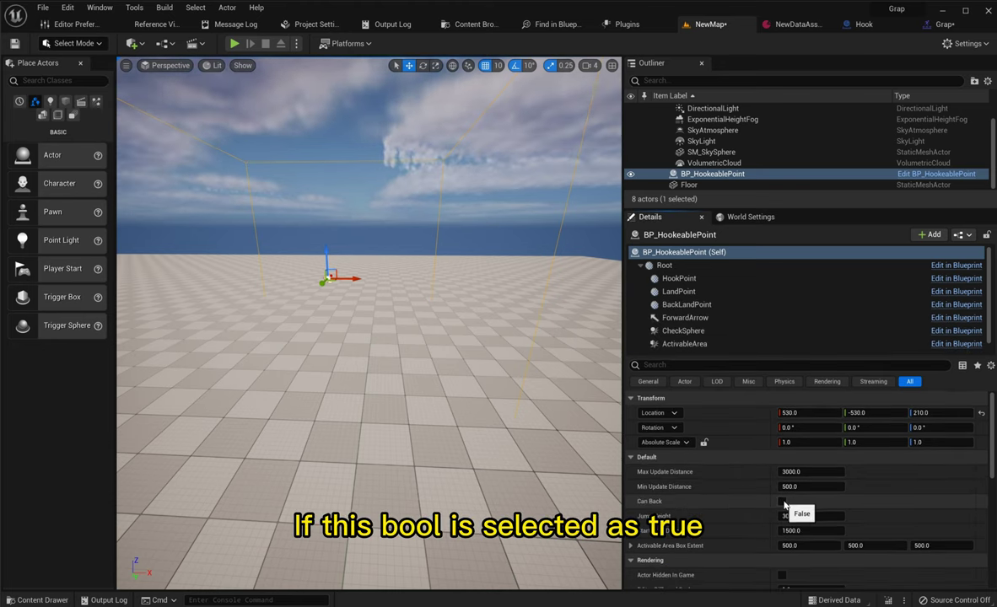
click(688, 306)
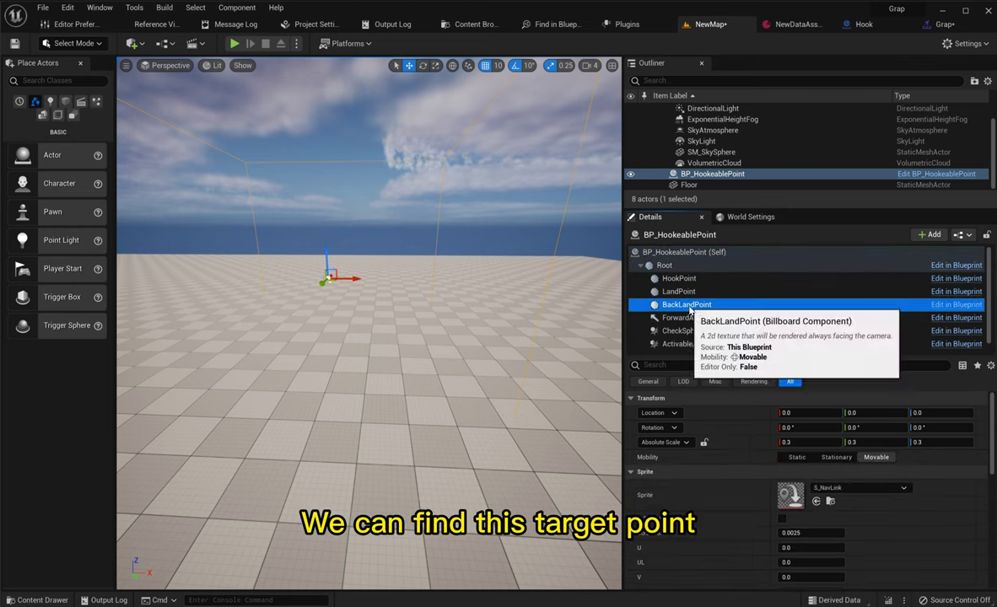
right_drag(360, 245, 360, 245)
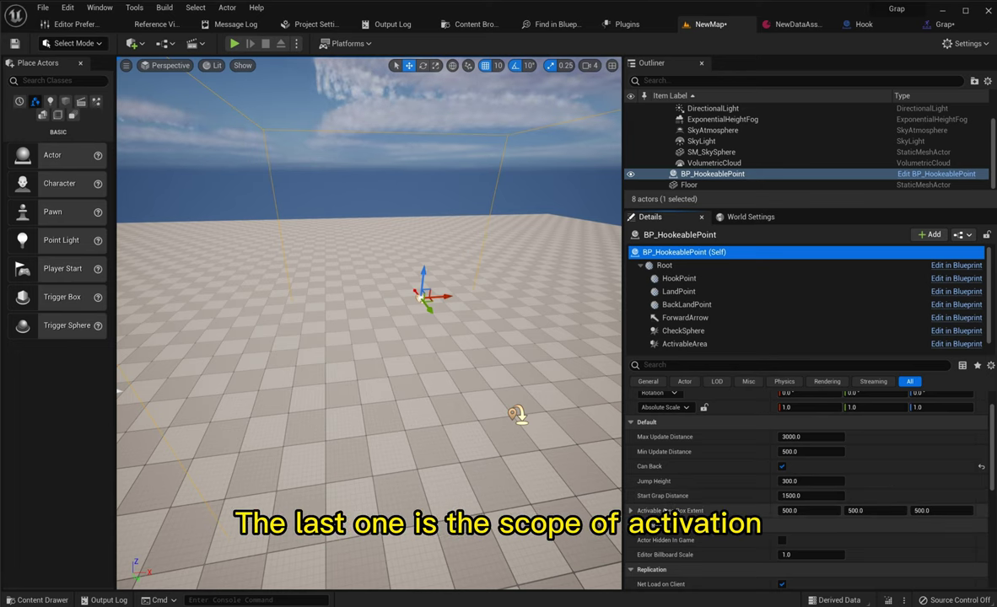
click(675, 279)
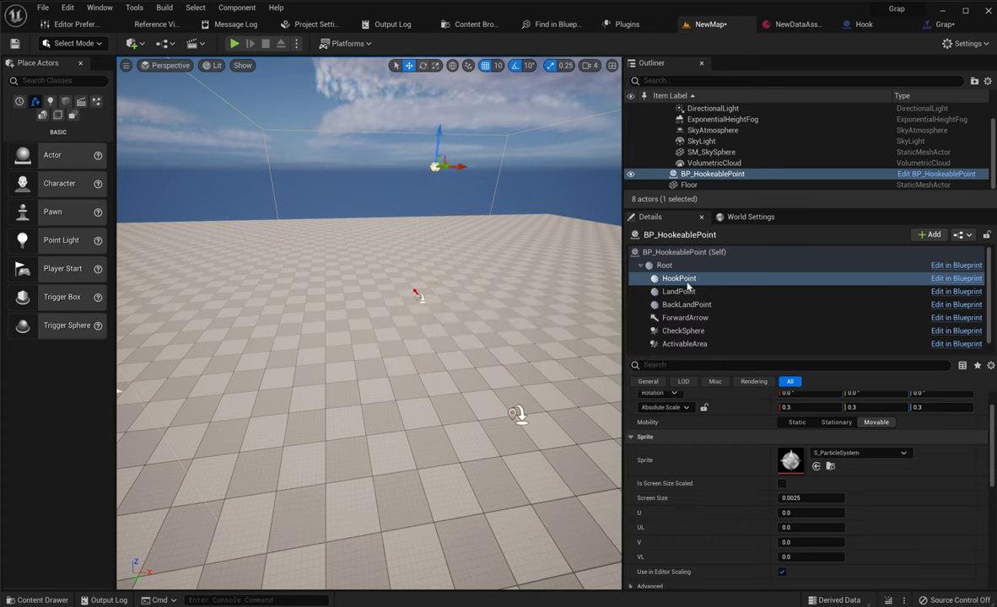
click(685, 292)
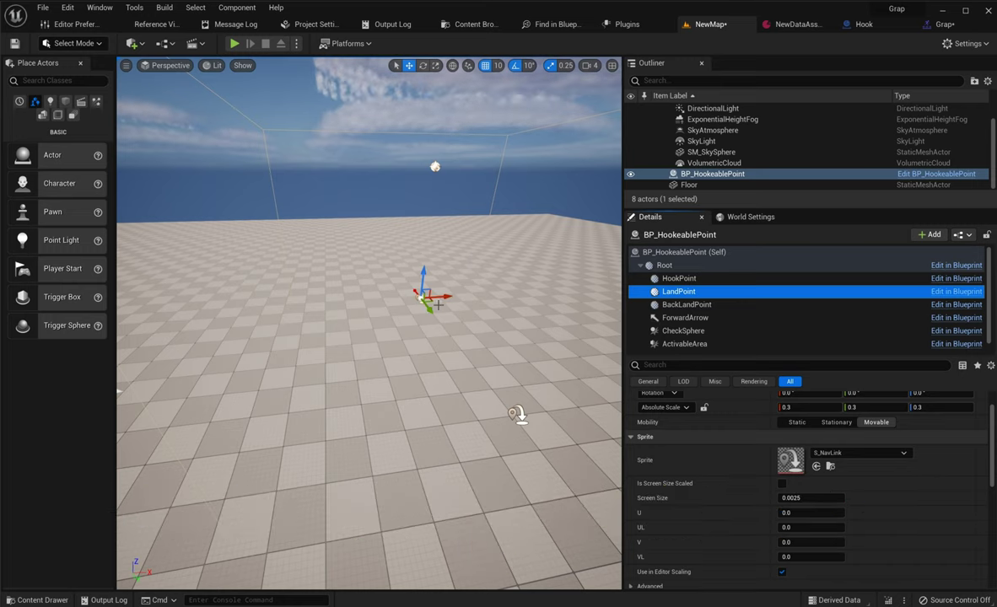
right_drag(428, 309, 401, 300)
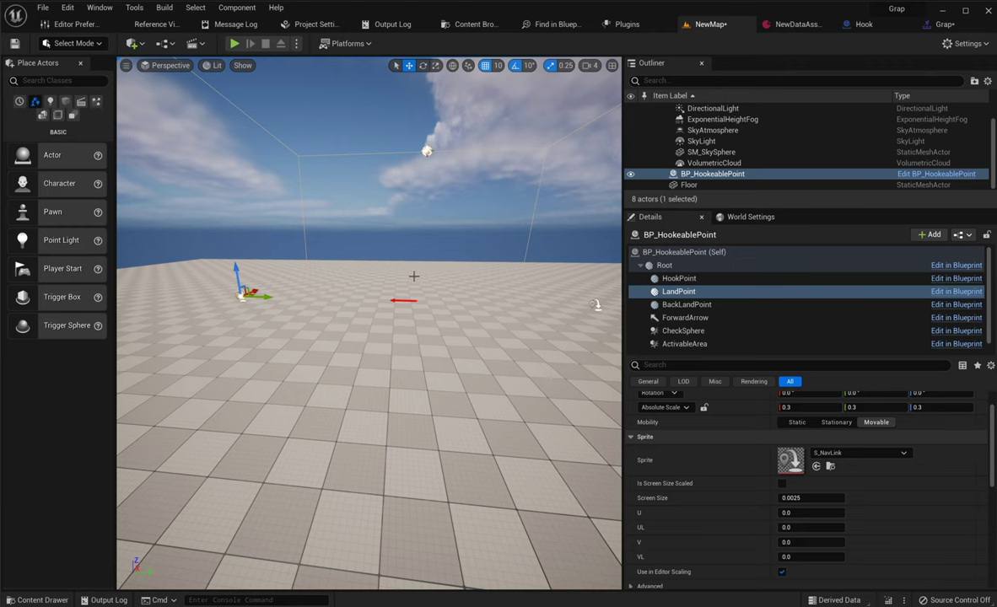
click(687, 305)
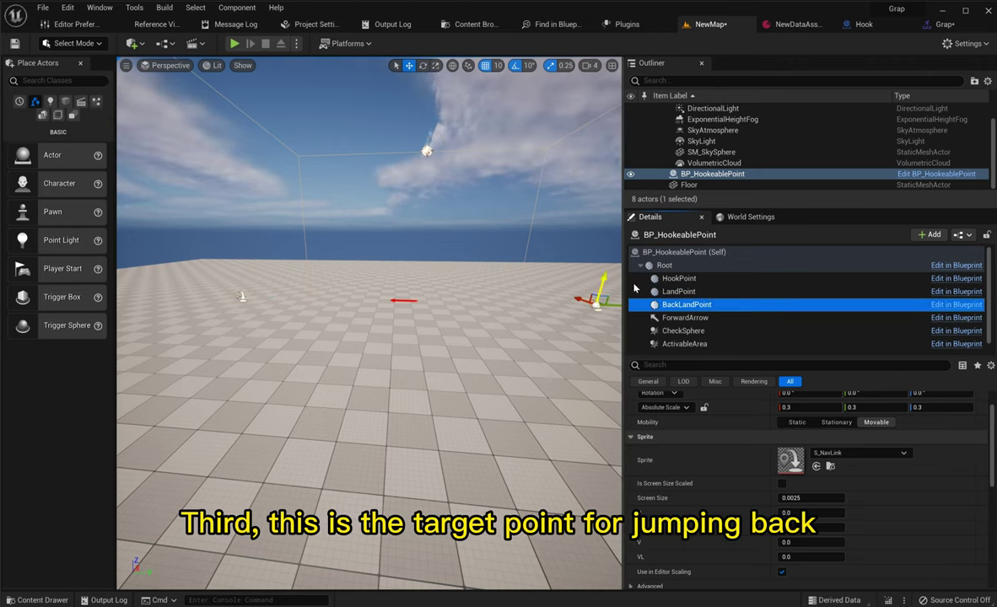
- Set the ActivableArea component's Box Extent X to 1000
click(697, 319)
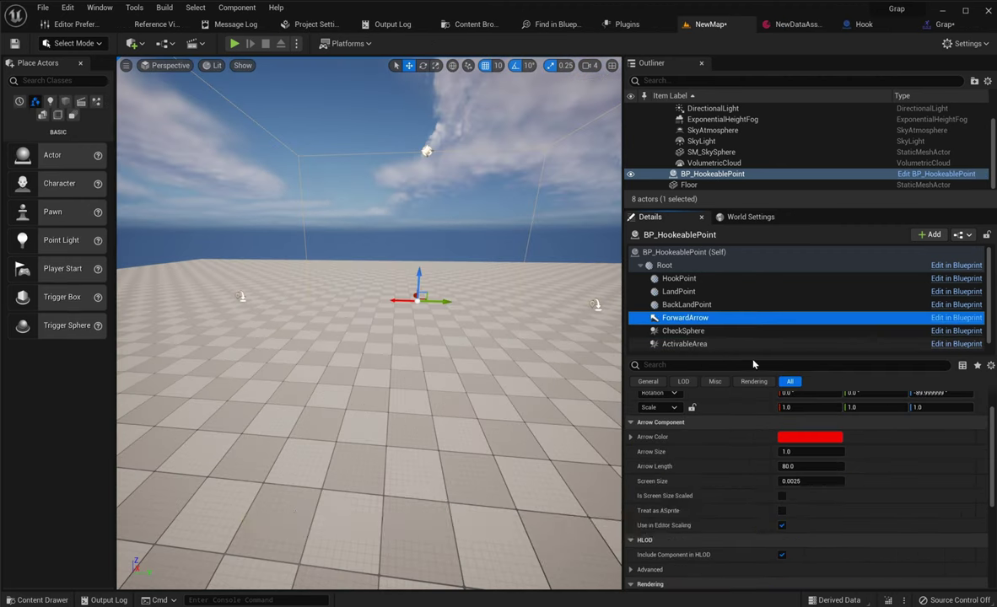
click(685, 344)
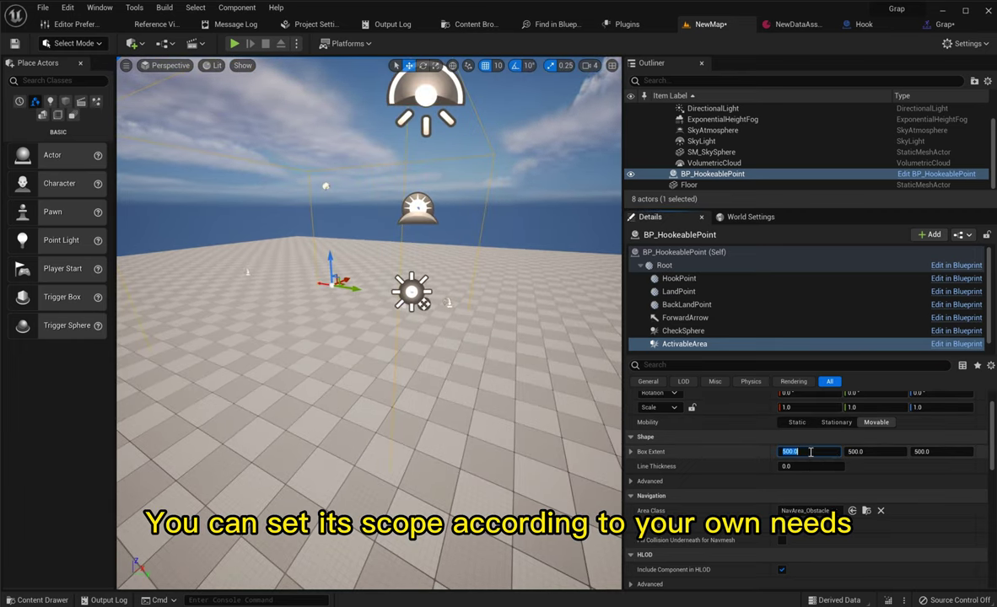
key(Return)
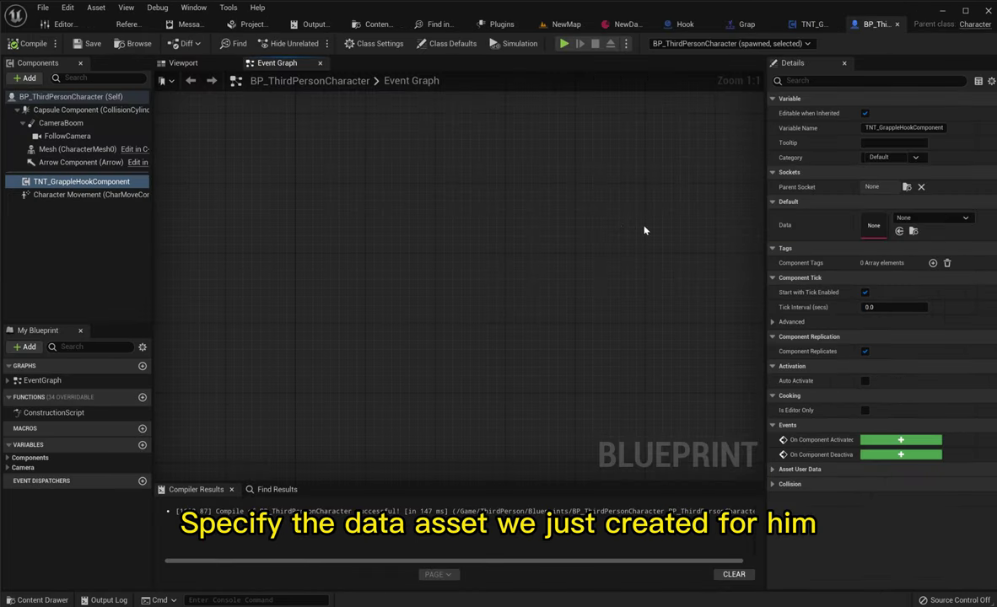
- Assign NewDataAsset as the Data of TNT_GrappleHookComponent on BP_ThirdPersonCharacter
click(931, 218)
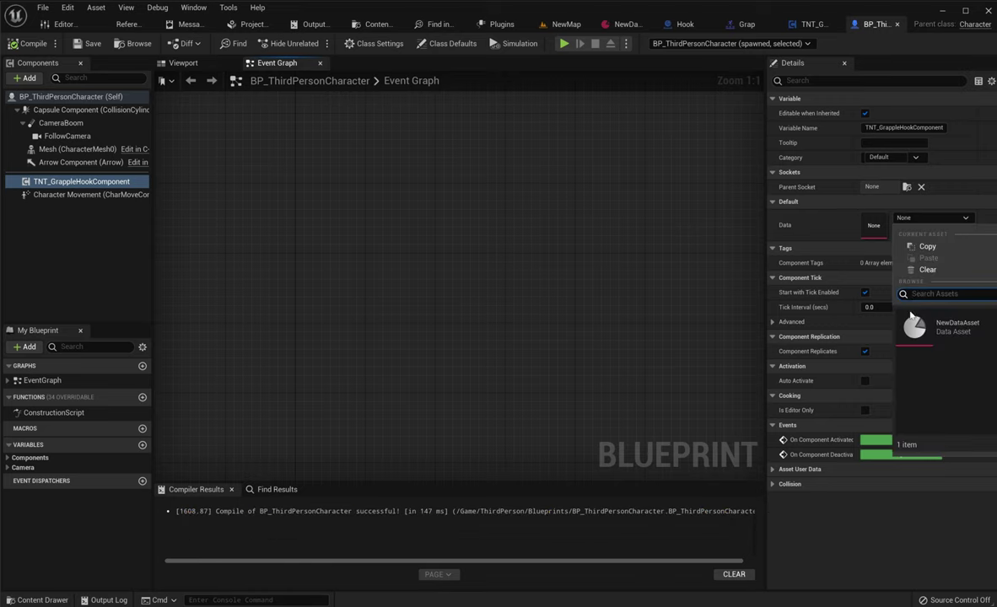
click(916, 329)
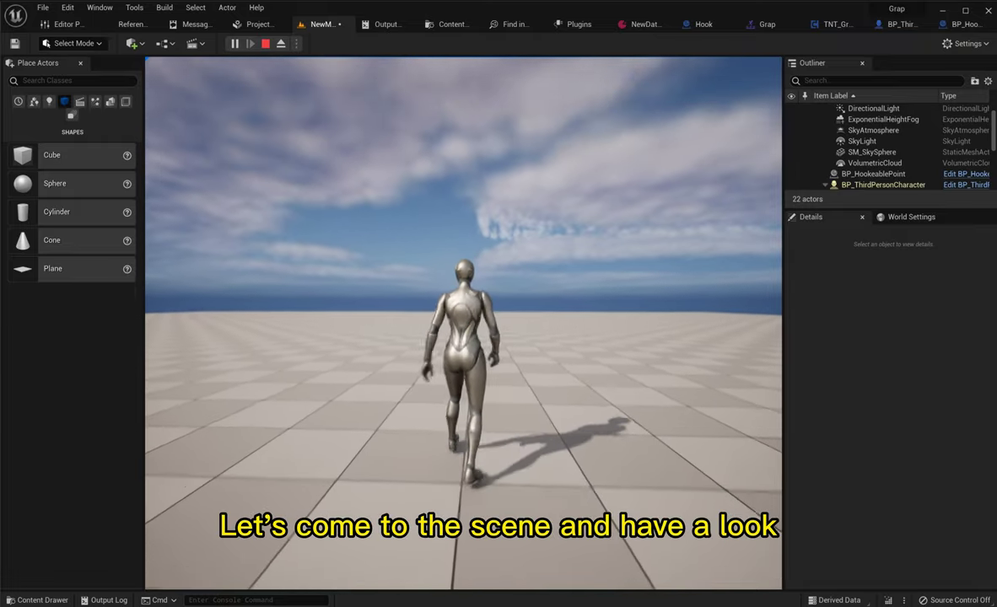
- In a play session, run and jump toward the hook point and fire the grapple with E
key(space)
key(w)
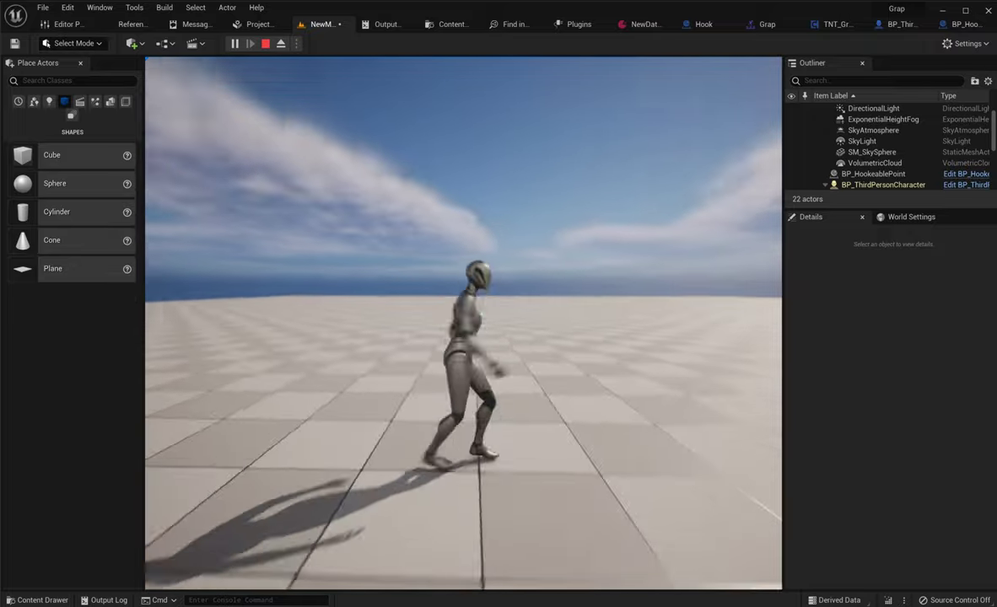
key(e)
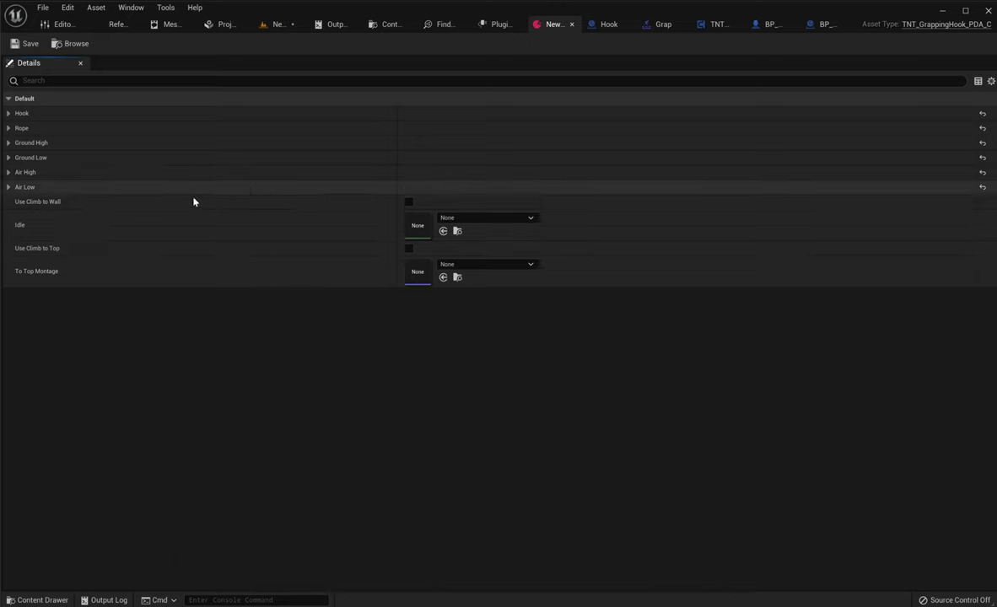
- Enable Use Climb to Wall in NewDataAsset and assign Idle as its Idle animation
click(408, 203)
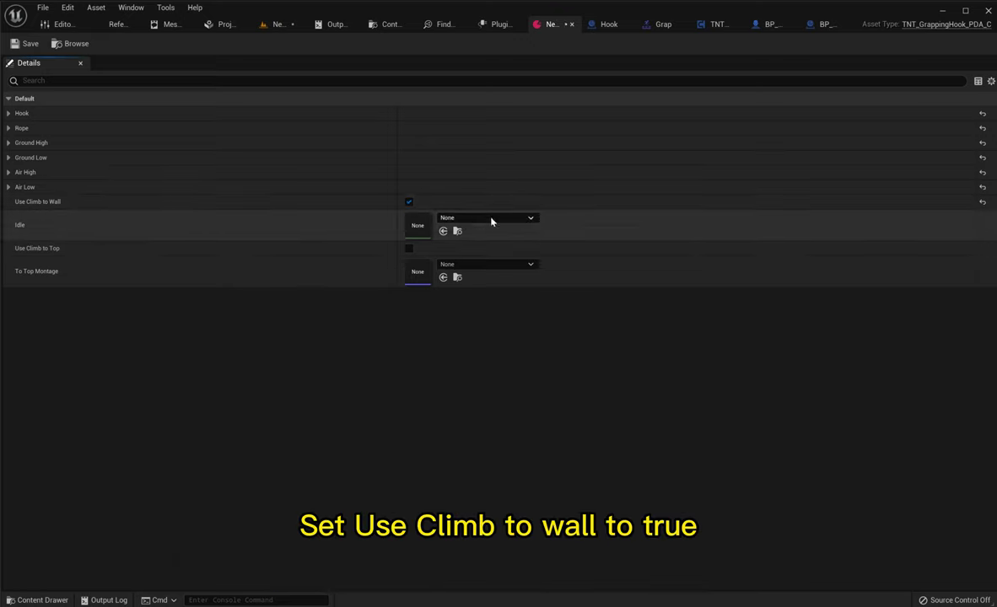
click(492, 220)
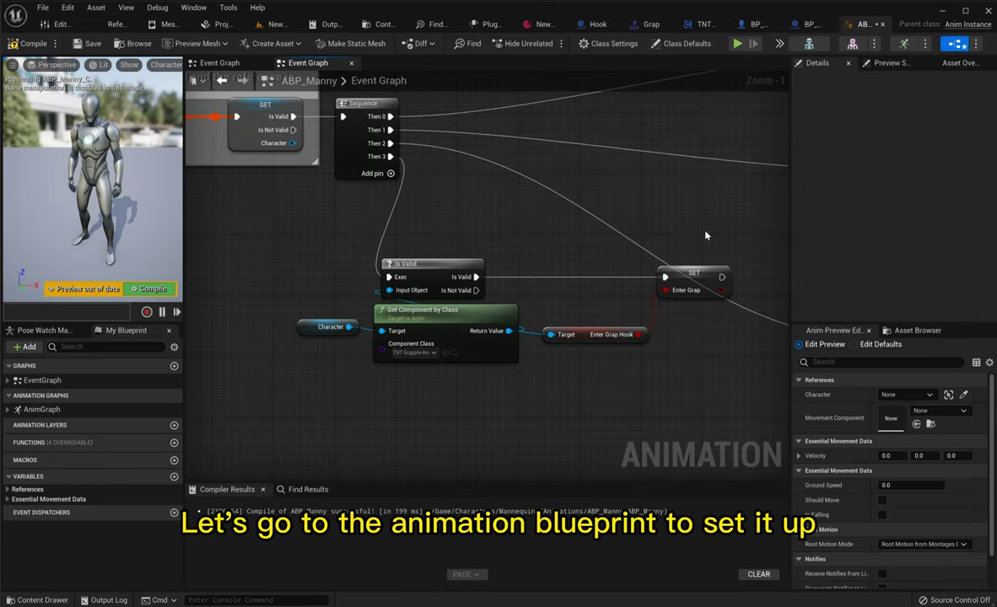
- Create the Enter Grap variable from its SET node, then add the ABPT_TNT_Grap linked anim graph in AnimGraph
right_click(693, 282)
click(725, 296)
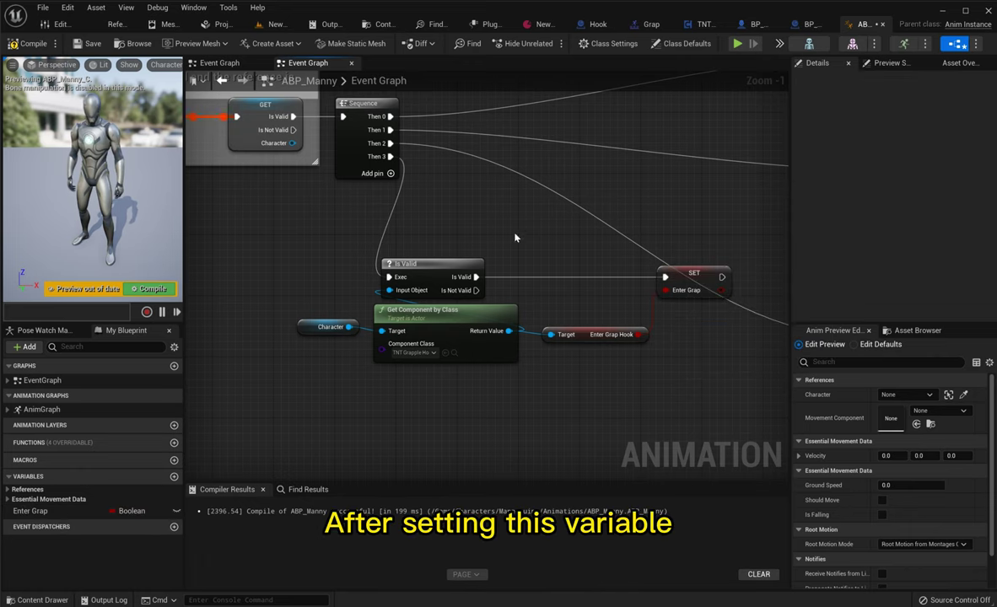
double_click(41, 409)
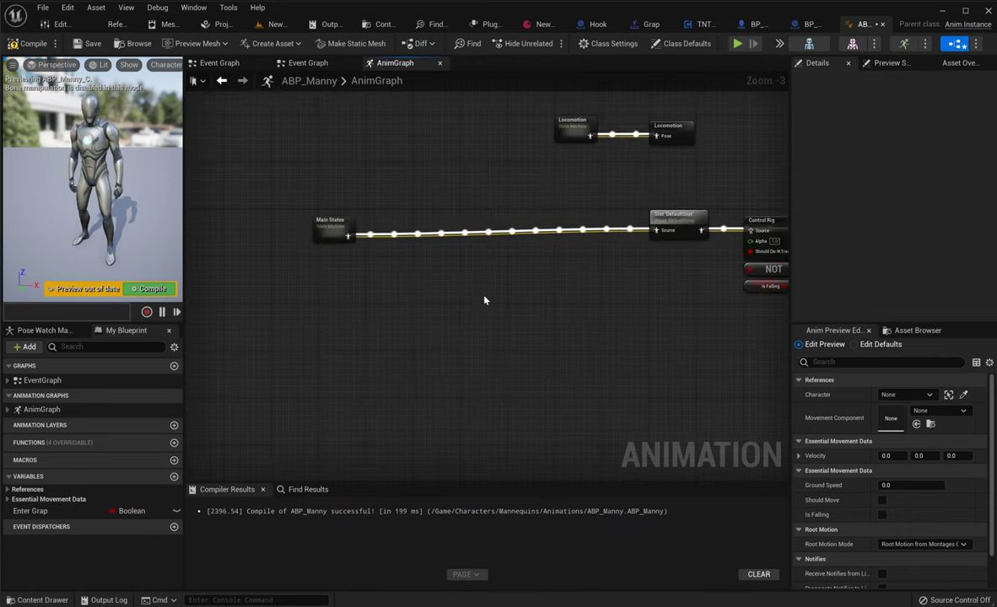
right_click(426, 278)
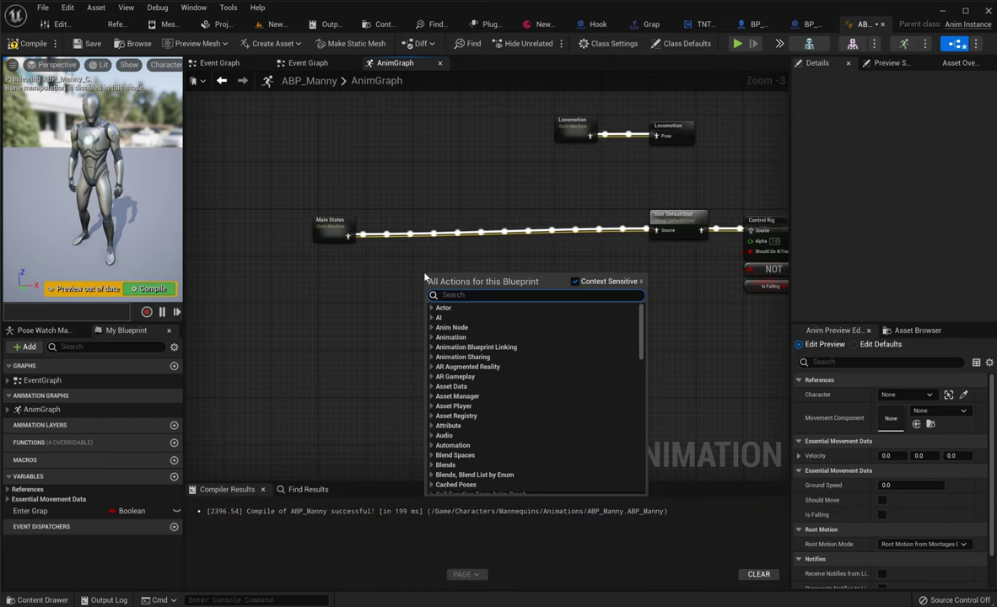
text(abpt tnt)
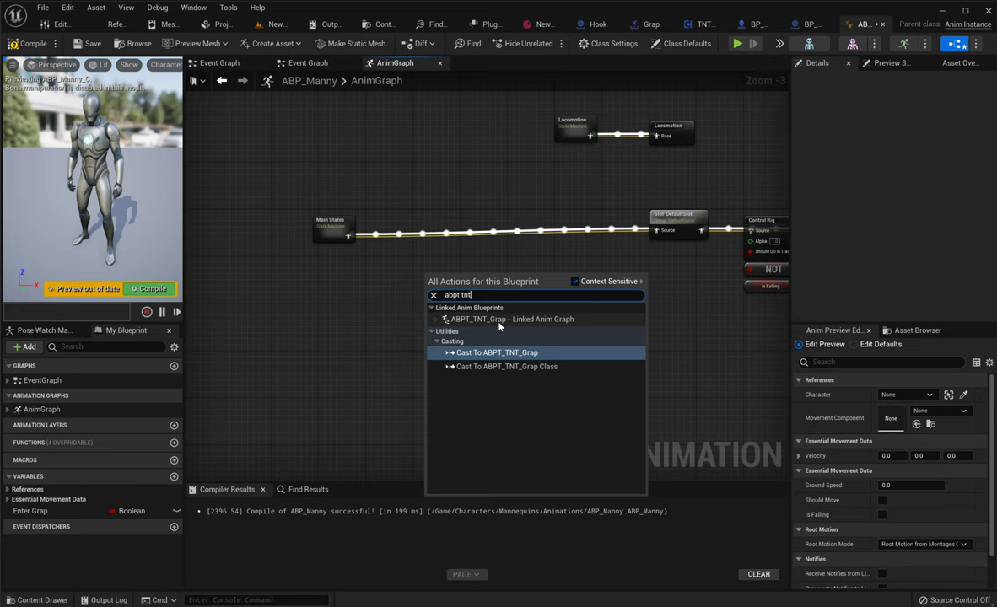
click(505, 321)
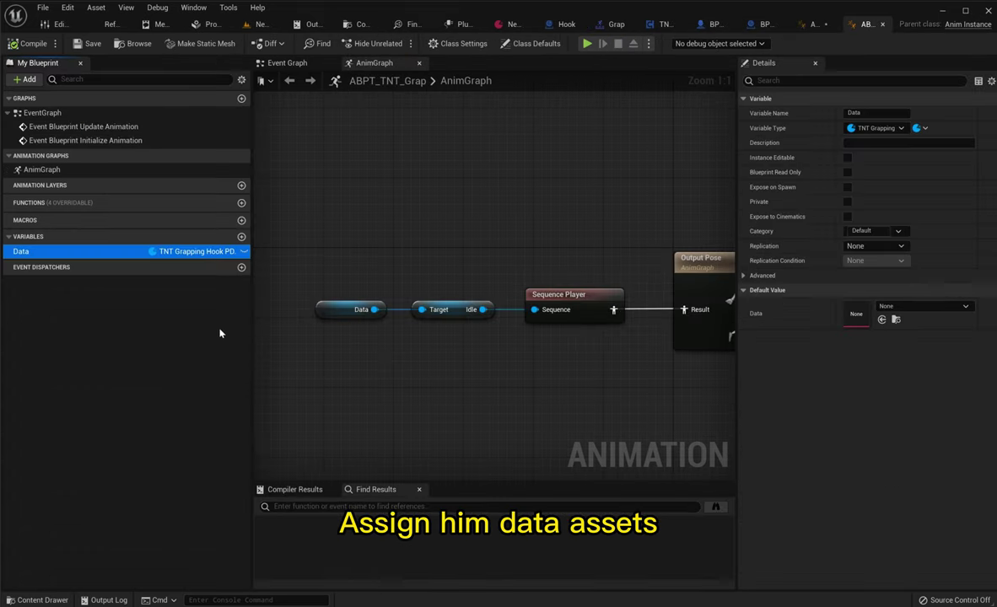
- Set ABPT_TNT_Grap's Data default to NewDataAsset, compile and save, test, then enable Use Climb to Top
click(903, 306)
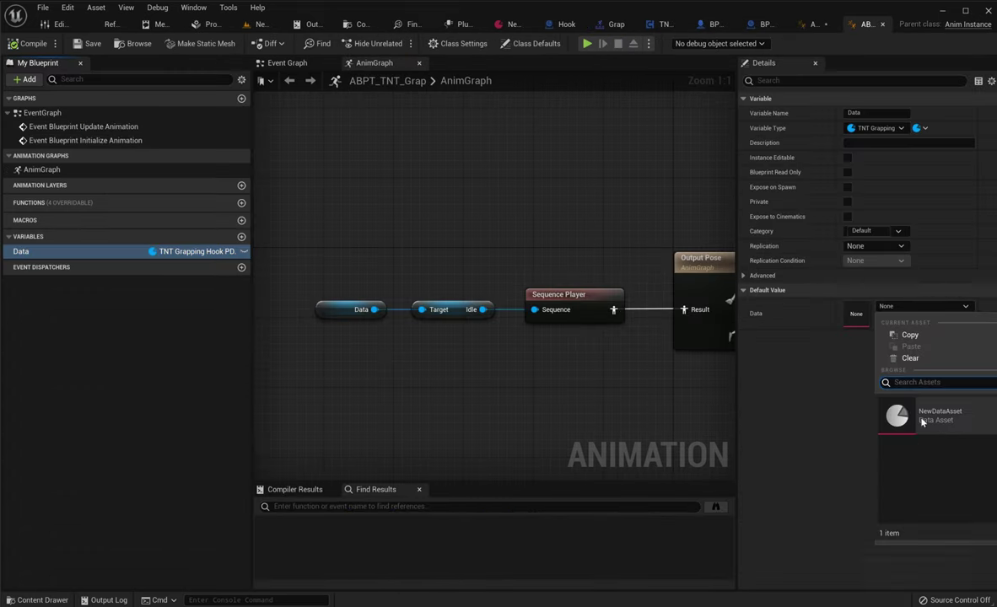
click(920, 412)
click(31, 43)
click(85, 45)
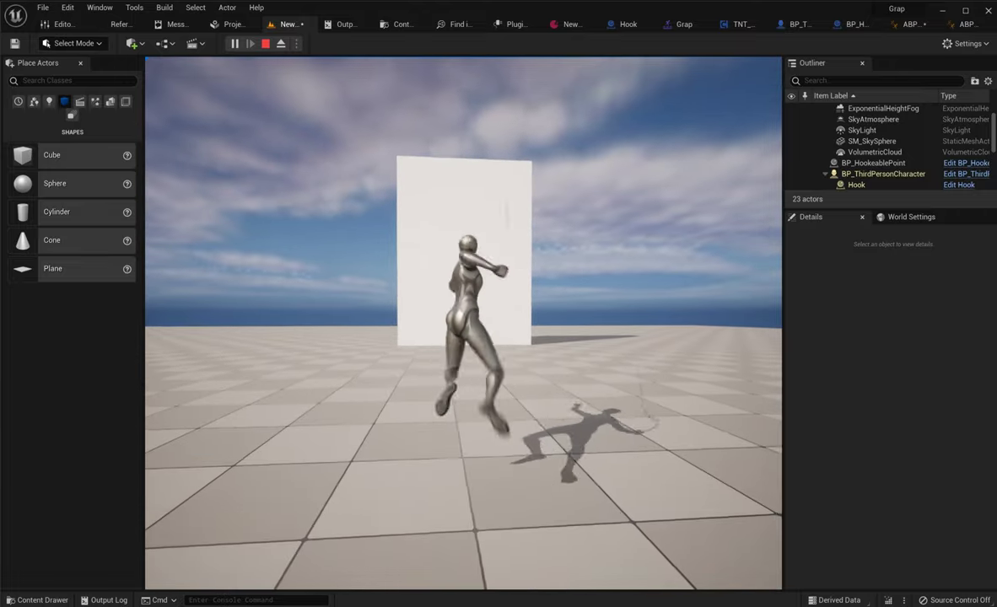
key(e)
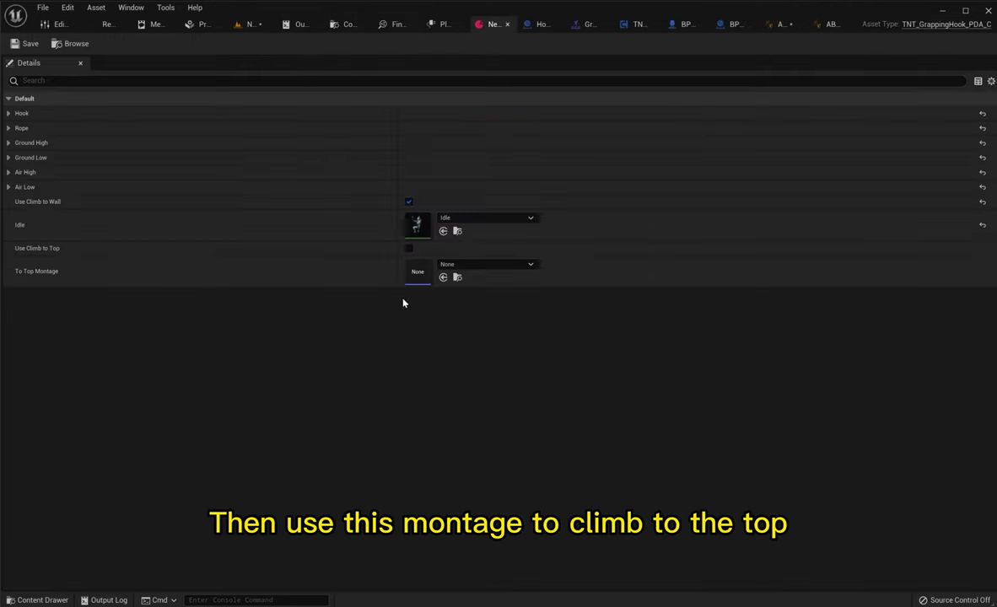
click(408, 248)
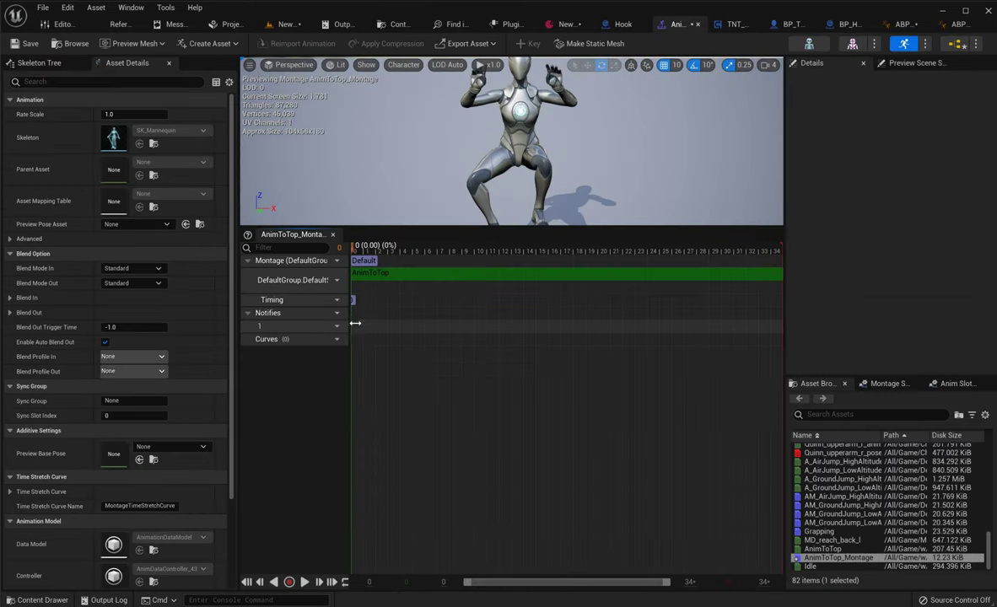
- Add a TNT_ANS_GrapToTopUp notify state to AnimToTop_Montage spanning frames 0–24
right_click(355, 323)
mouse_move(405, 358)
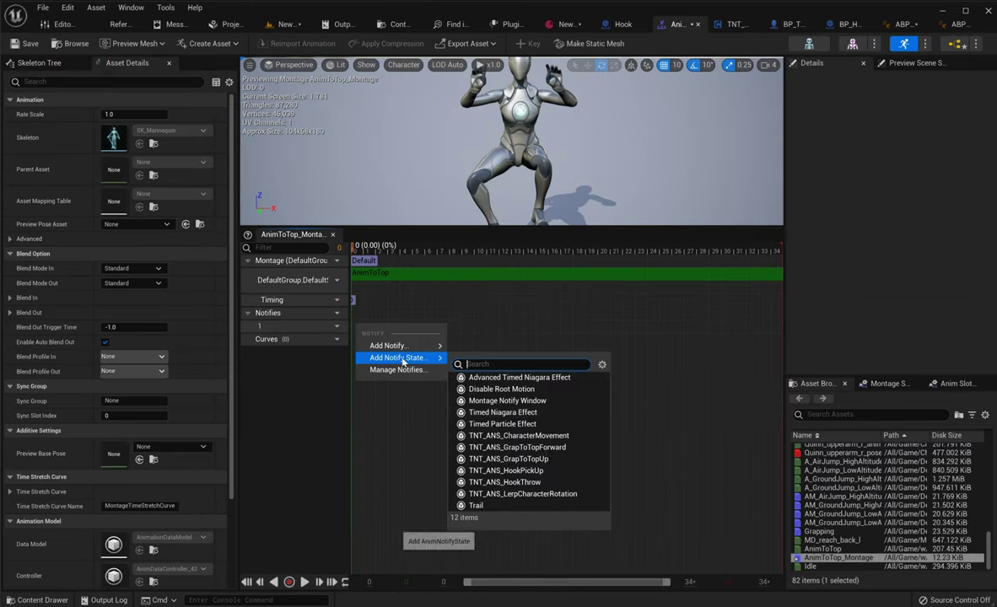
click(544, 461)
click(361, 327)
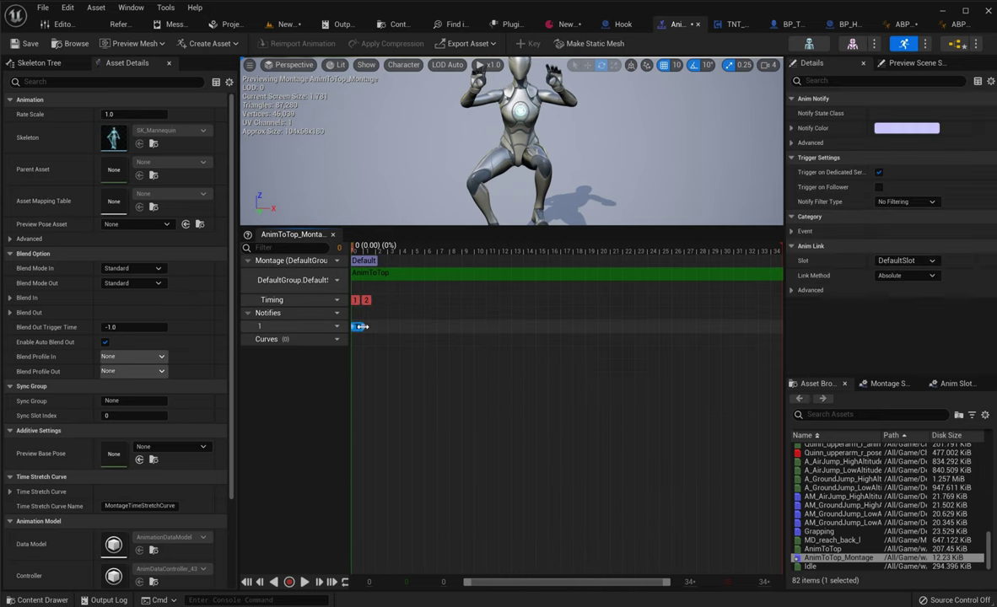
drag(363, 327, 662, 329)
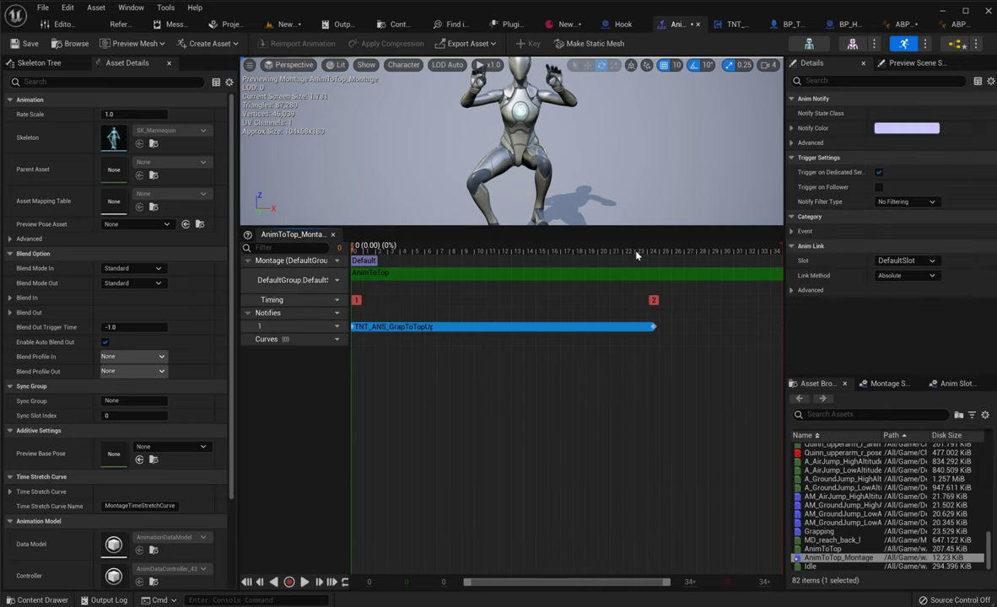
- Add a forward-movement notify state starting at frame 24, after GrapToTopUp
right_click(662, 328)
mouse_move(718, 358)
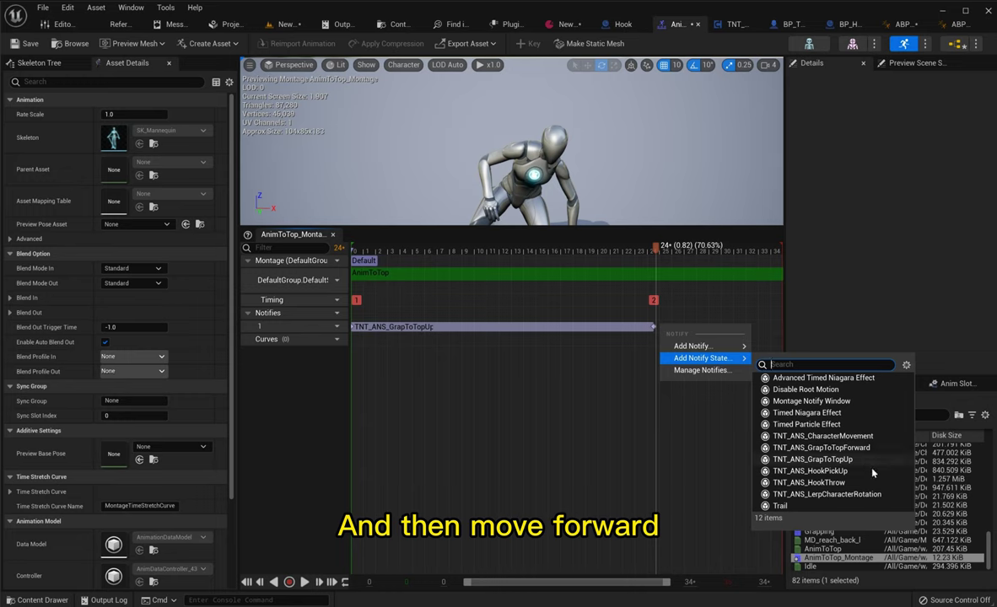
click(819, 448)
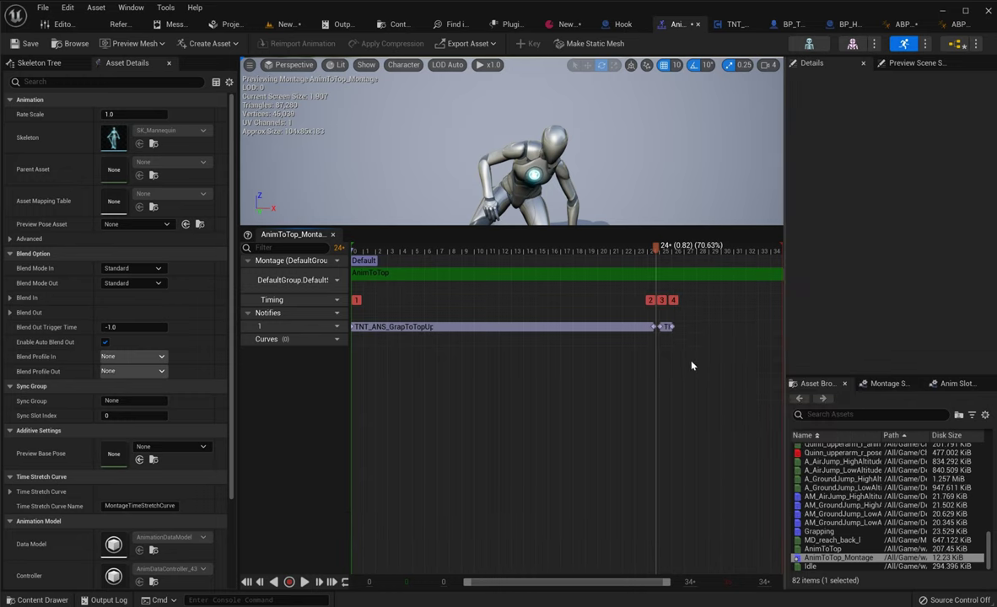